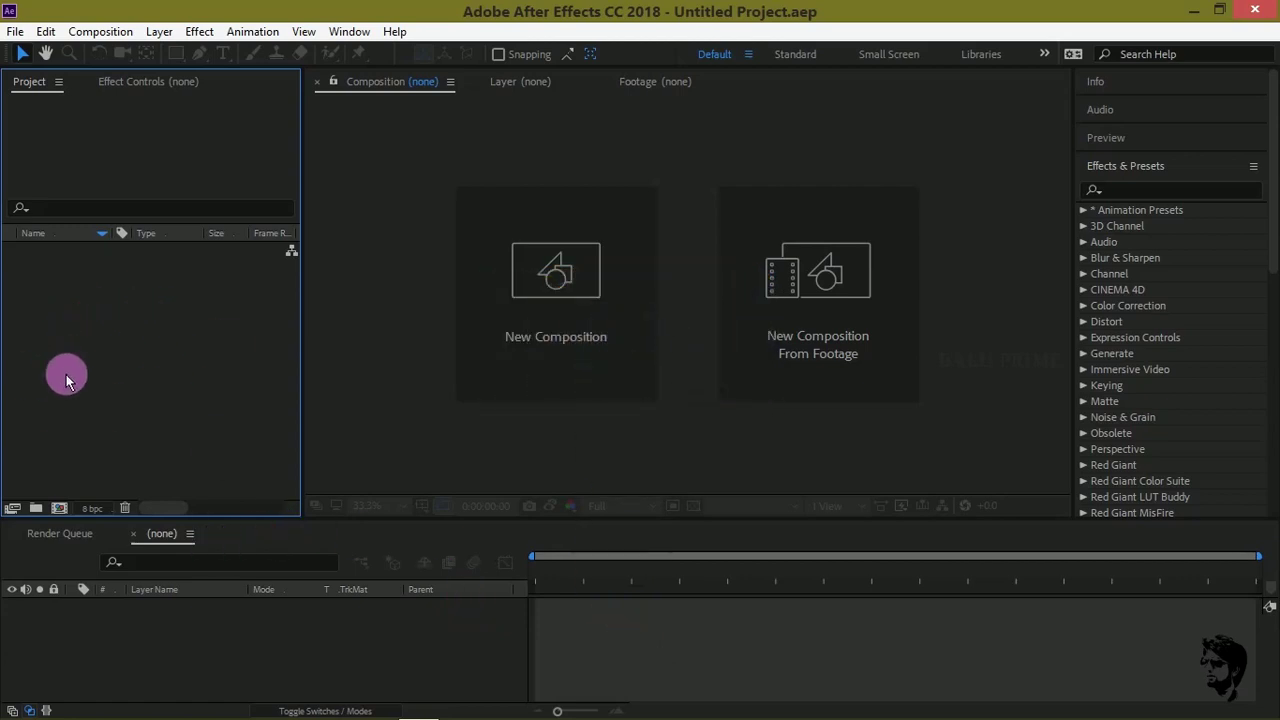
# Create Comp 1 from the HDTV 1080 24 preset: 1920×1080, 24 fps, 10 seconds long.
pyautogui.click(127, 36)
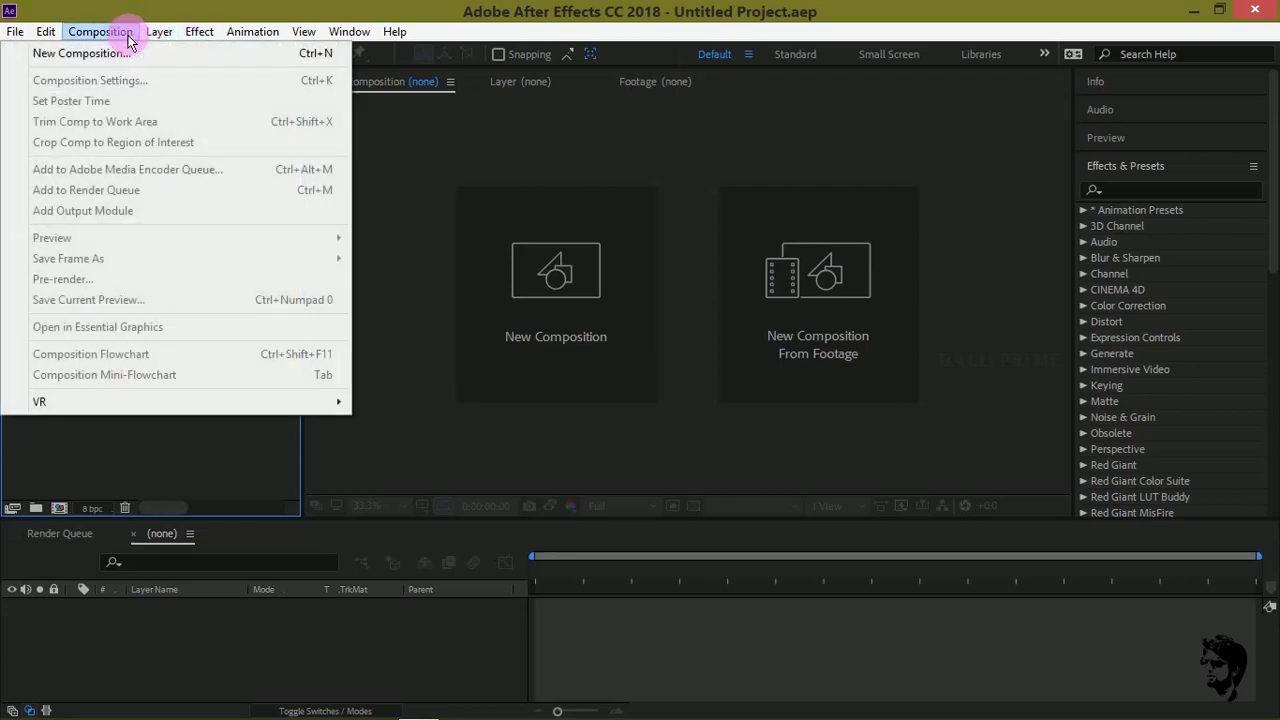
pyautogui.click(98, 55)
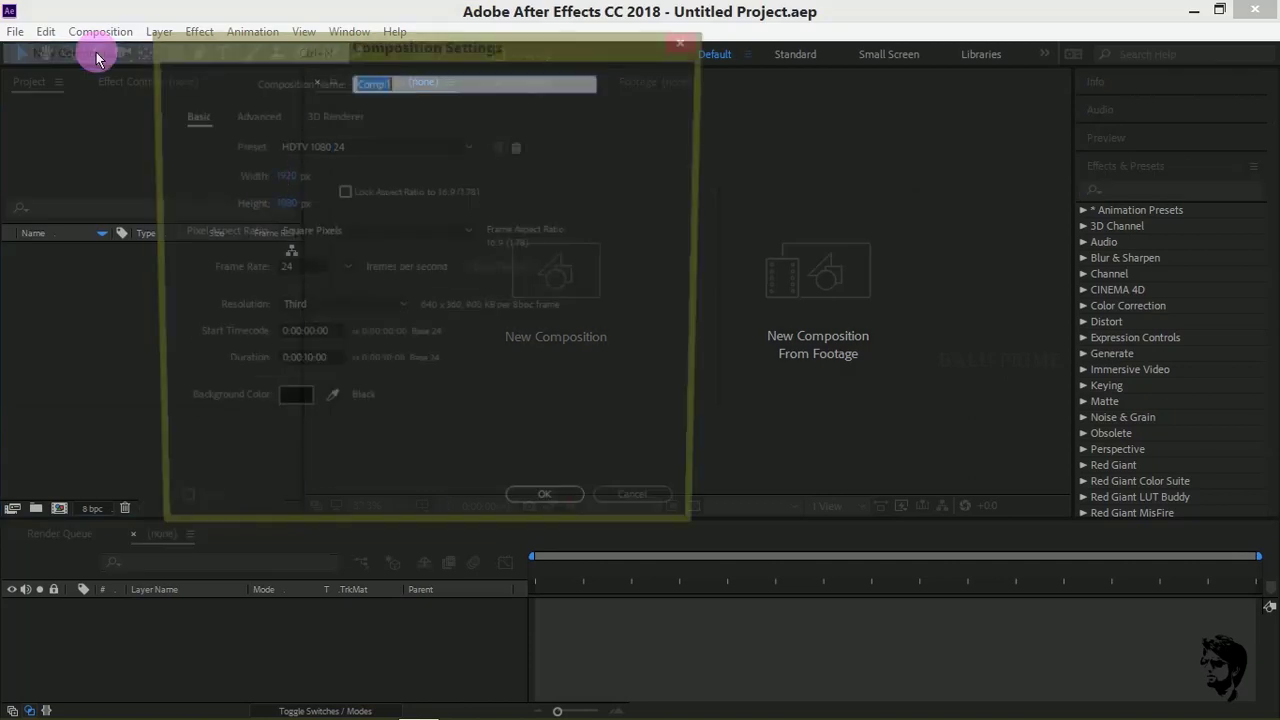
pyautogui.click(372, 146)
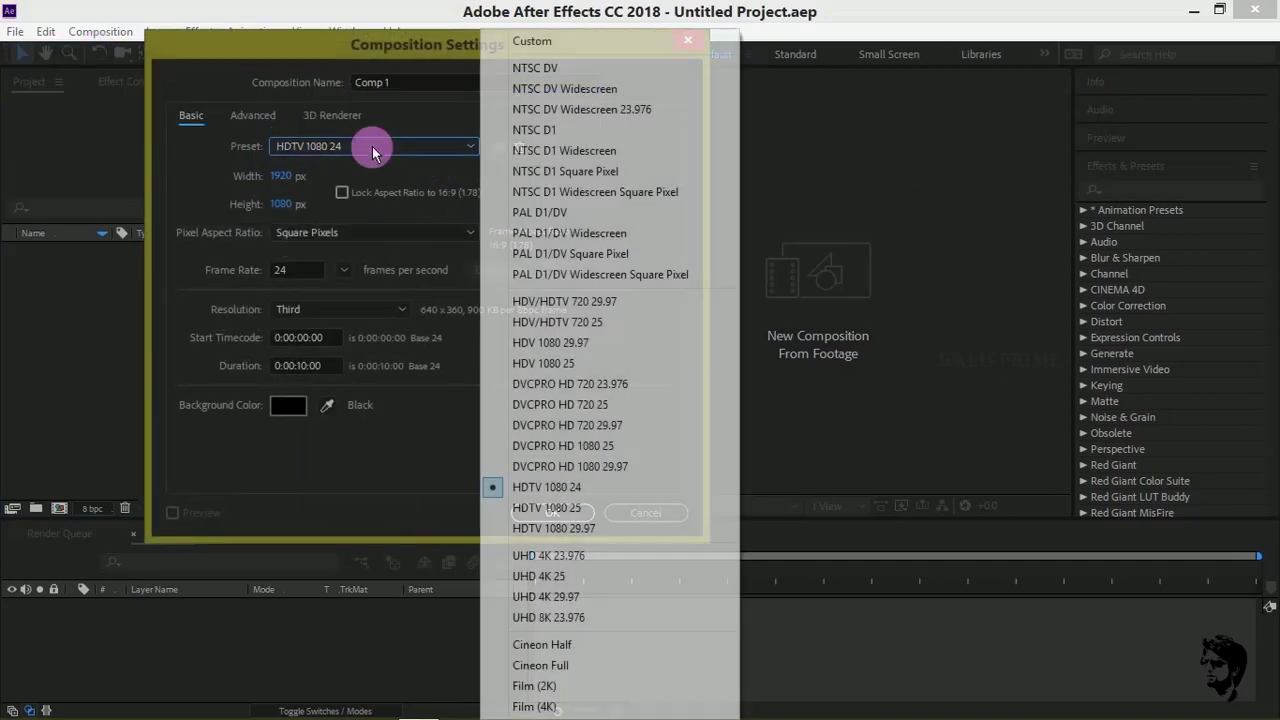
pyautogui.click(518, 488)
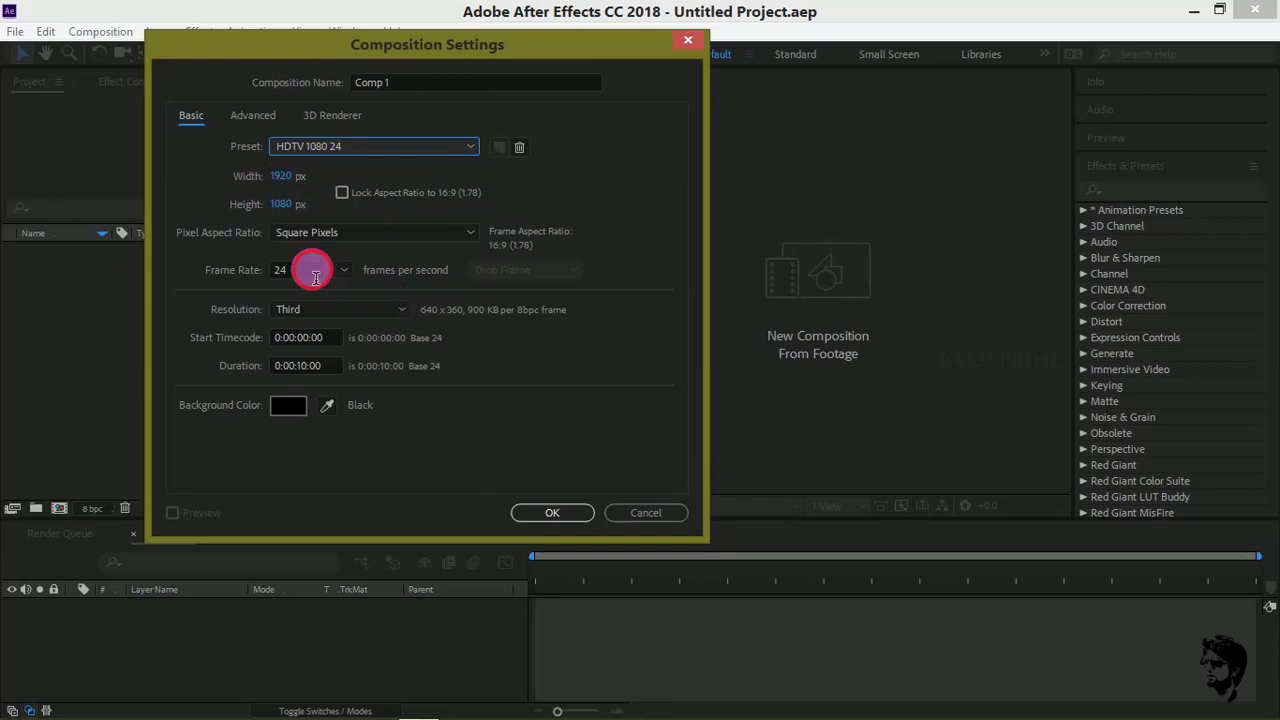
pyautogui.click(315, 277)
pyautogui.click(300, 365)
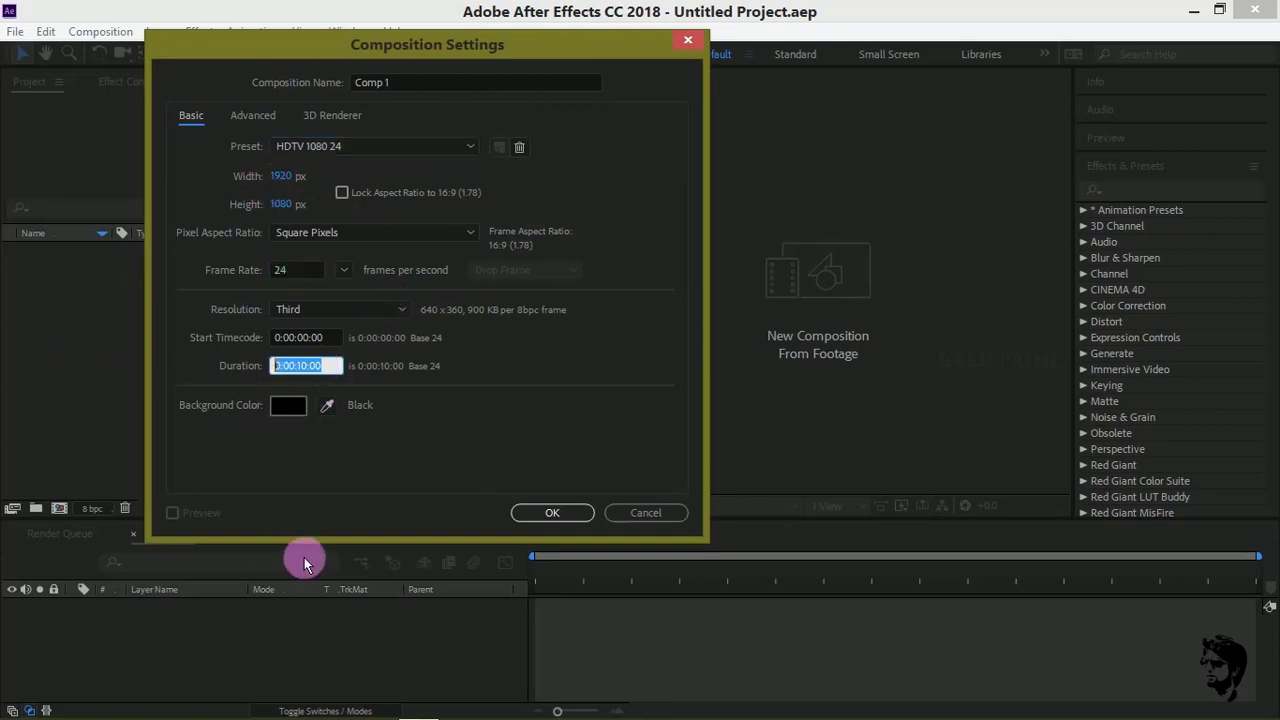
pyautogui.click(531, 524)
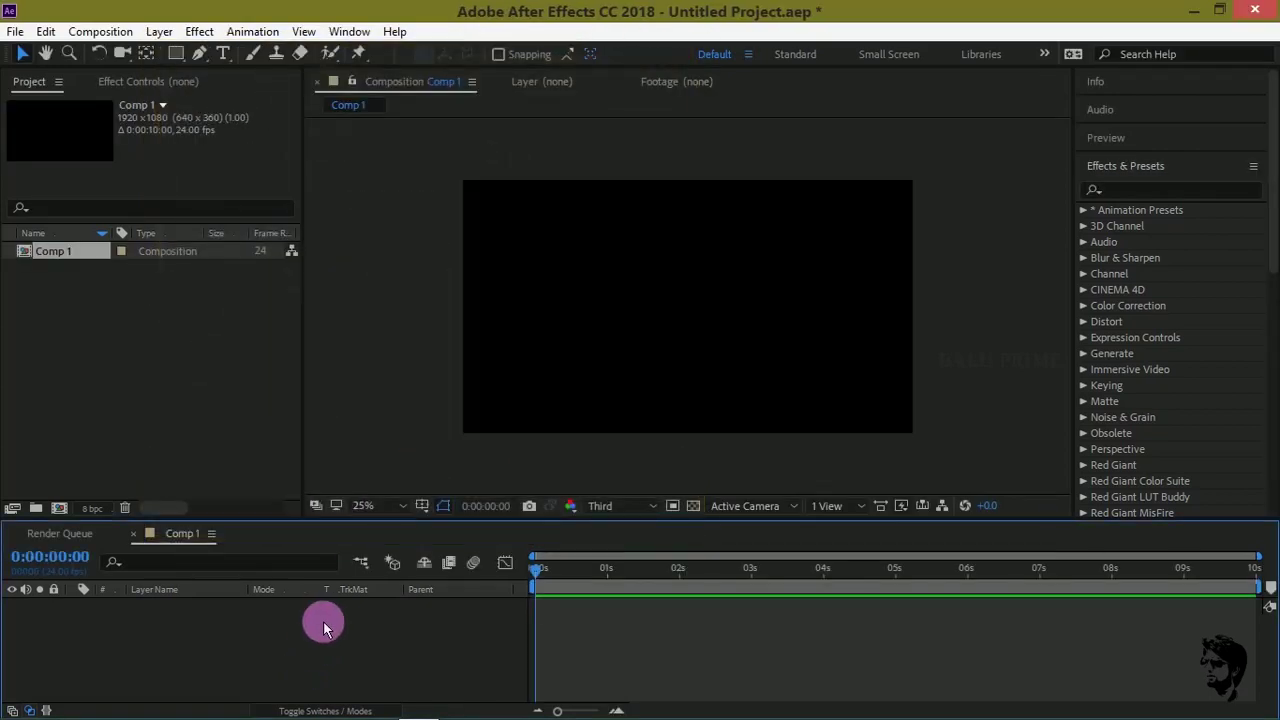
# Add a full-frame solid named 'bg' with its colour confirmed as black.
pyautogui.click(159, 31)
pyautogui.moveTo(32, 51)
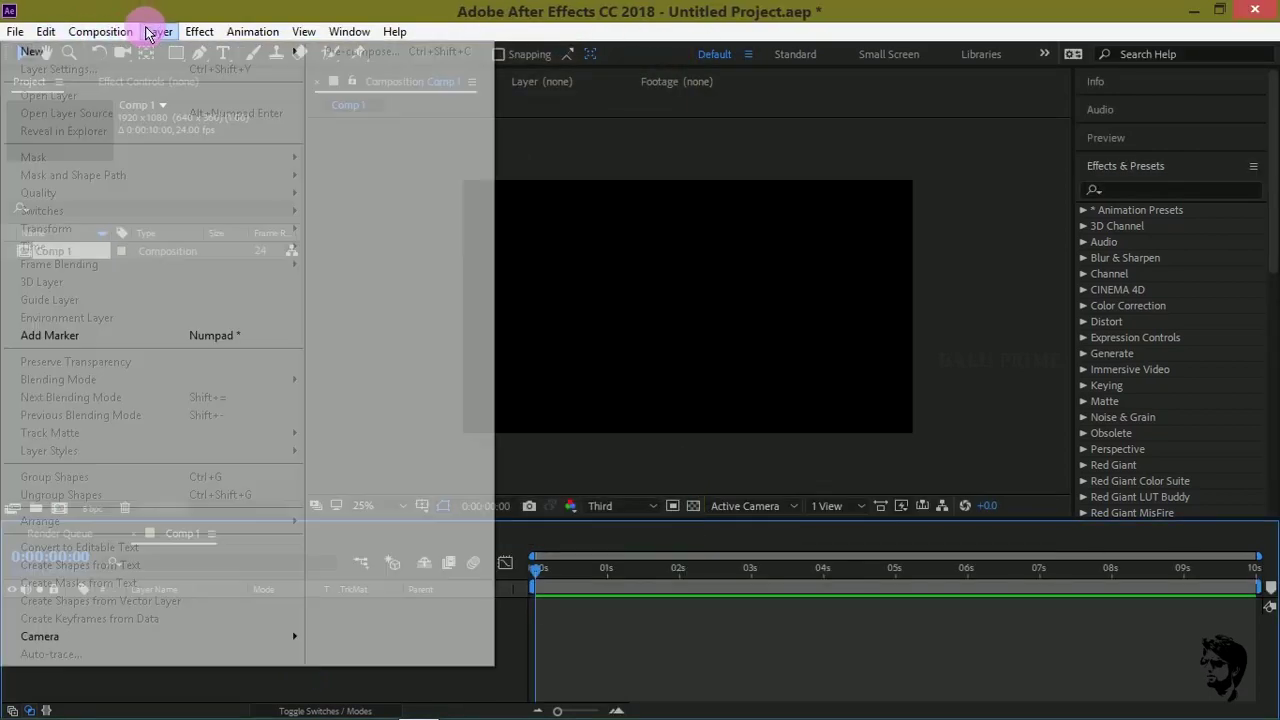
pyautogui.click(355, 73)
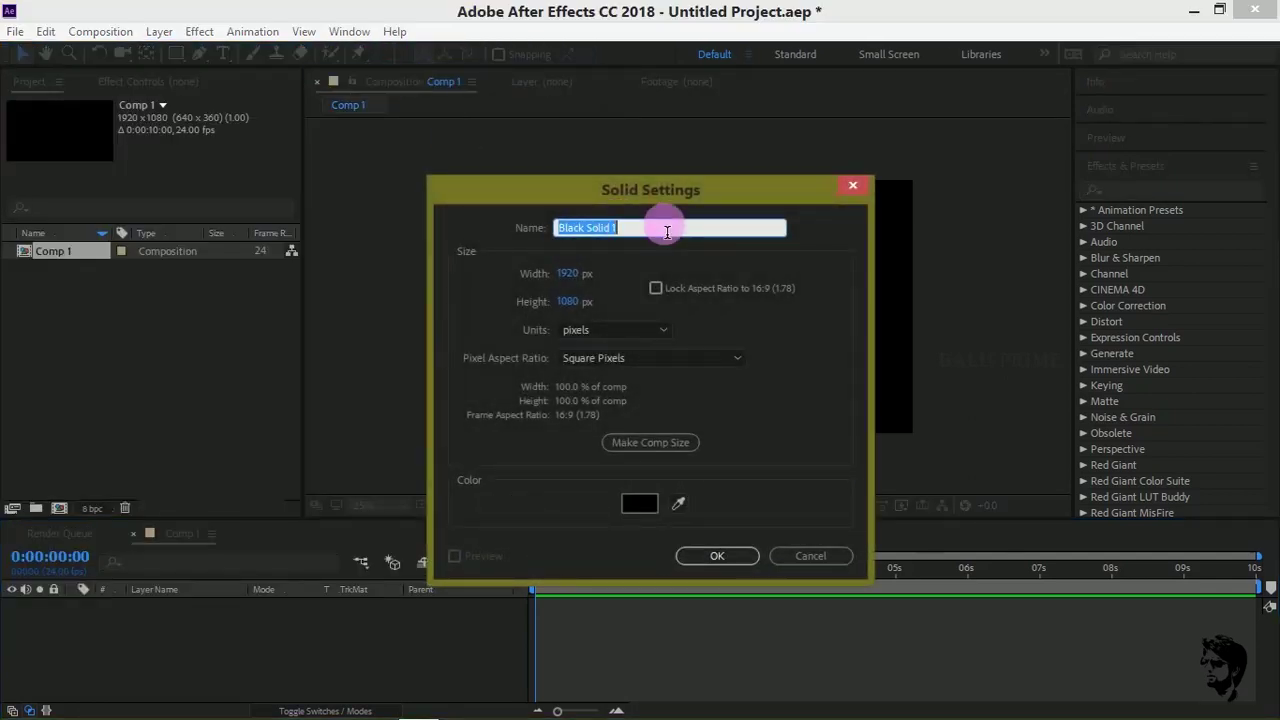
pyautogui.write('bg')
pyautogui.click(640, 504)
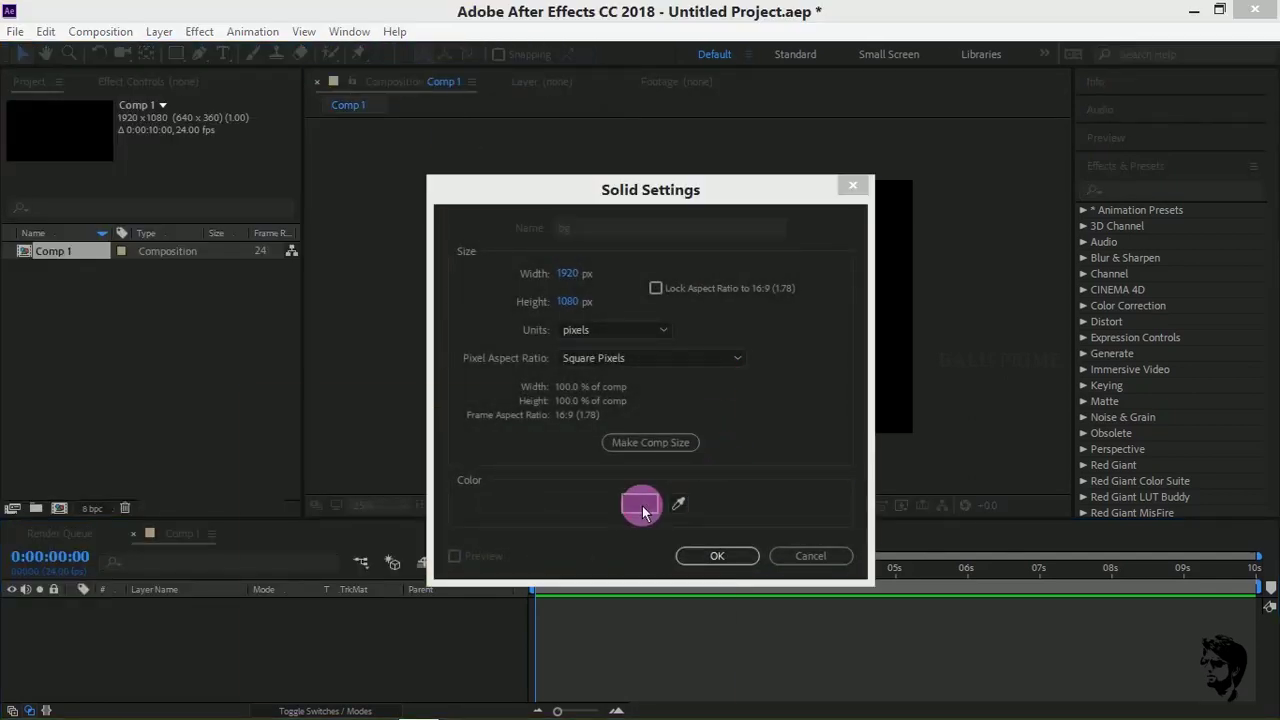
pyautogui.click(674, 440)
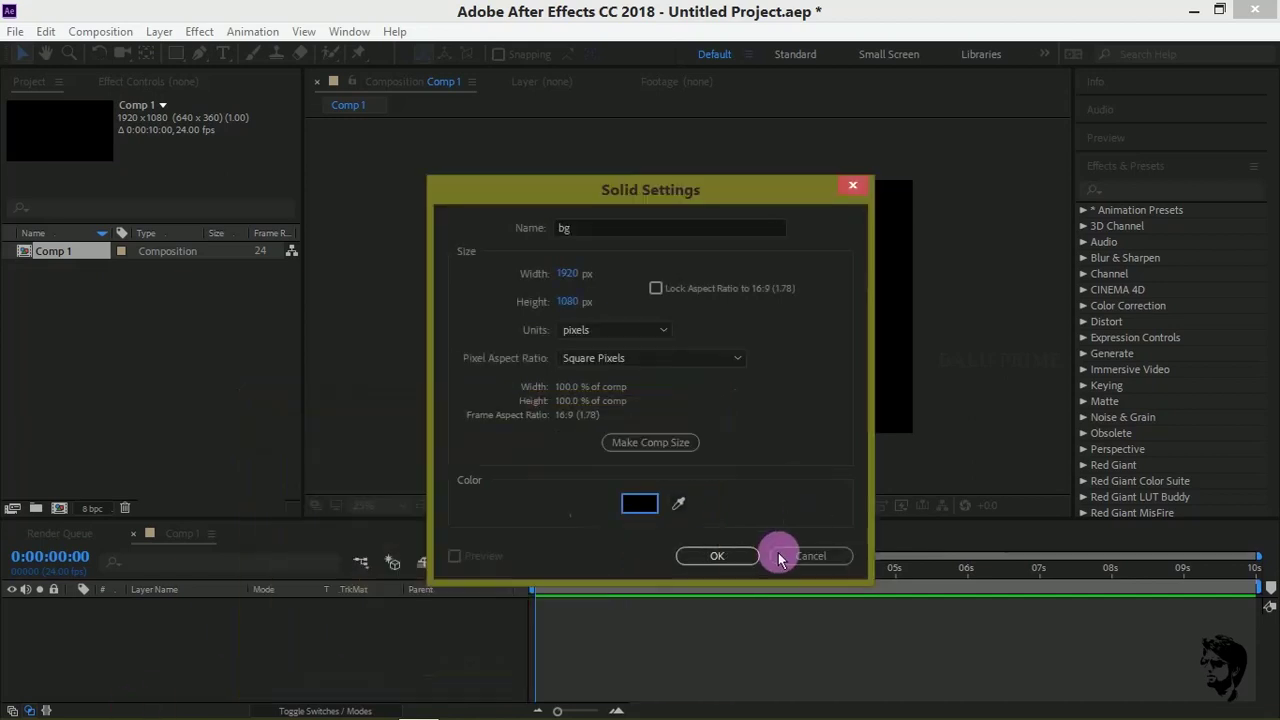
pyautogui.click(700, 554)
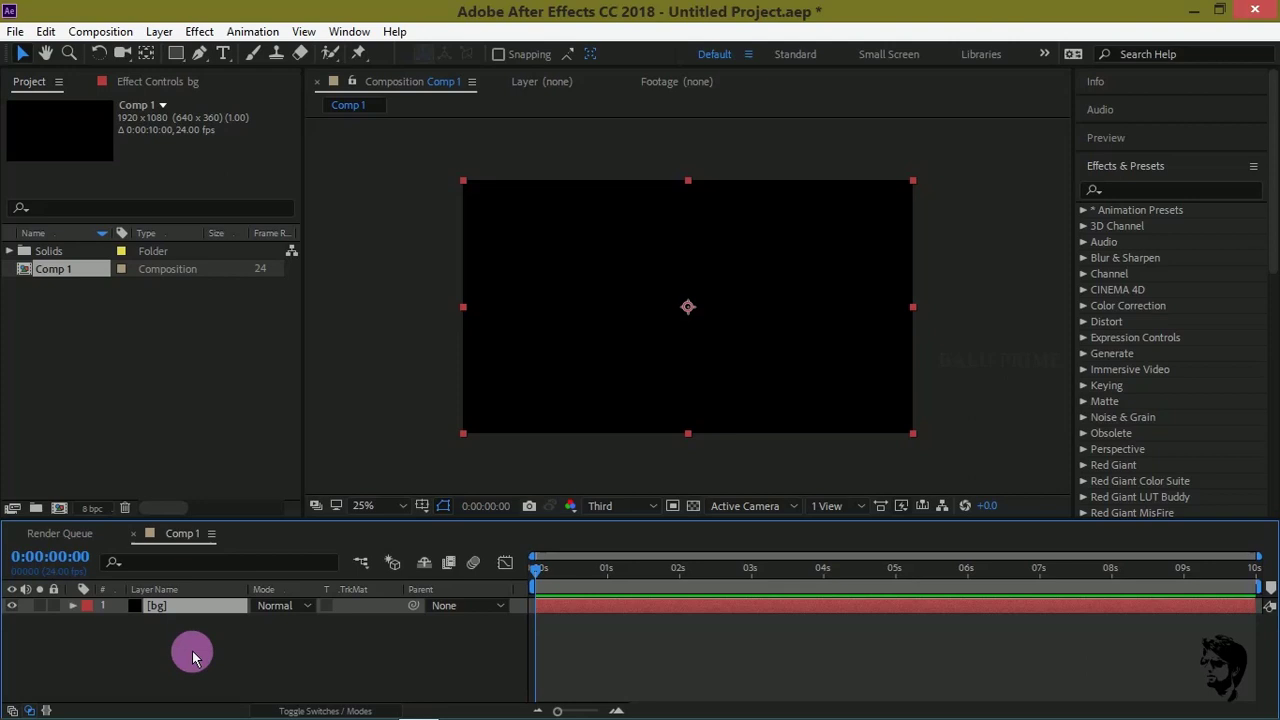
# Type the PRIME title and centre it horizontally and vertically in the frame.
pyautogui.click(224, 54)
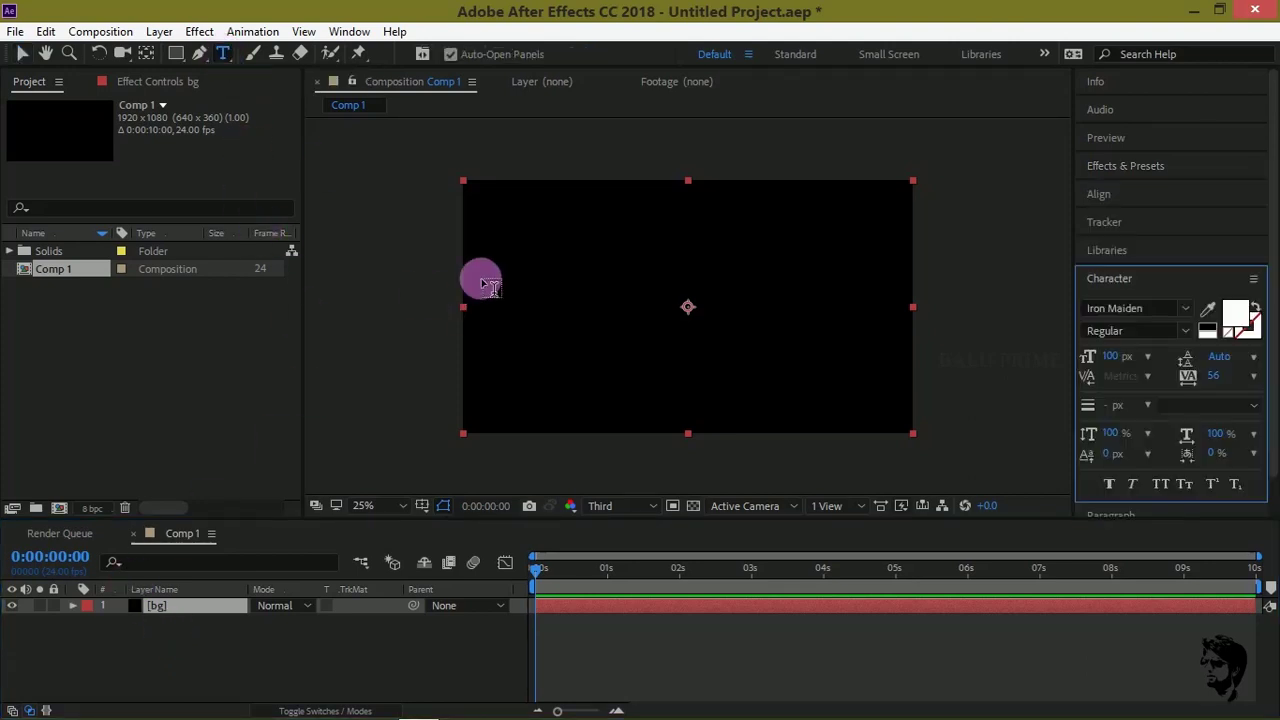
pyautogui.click(613, 325)
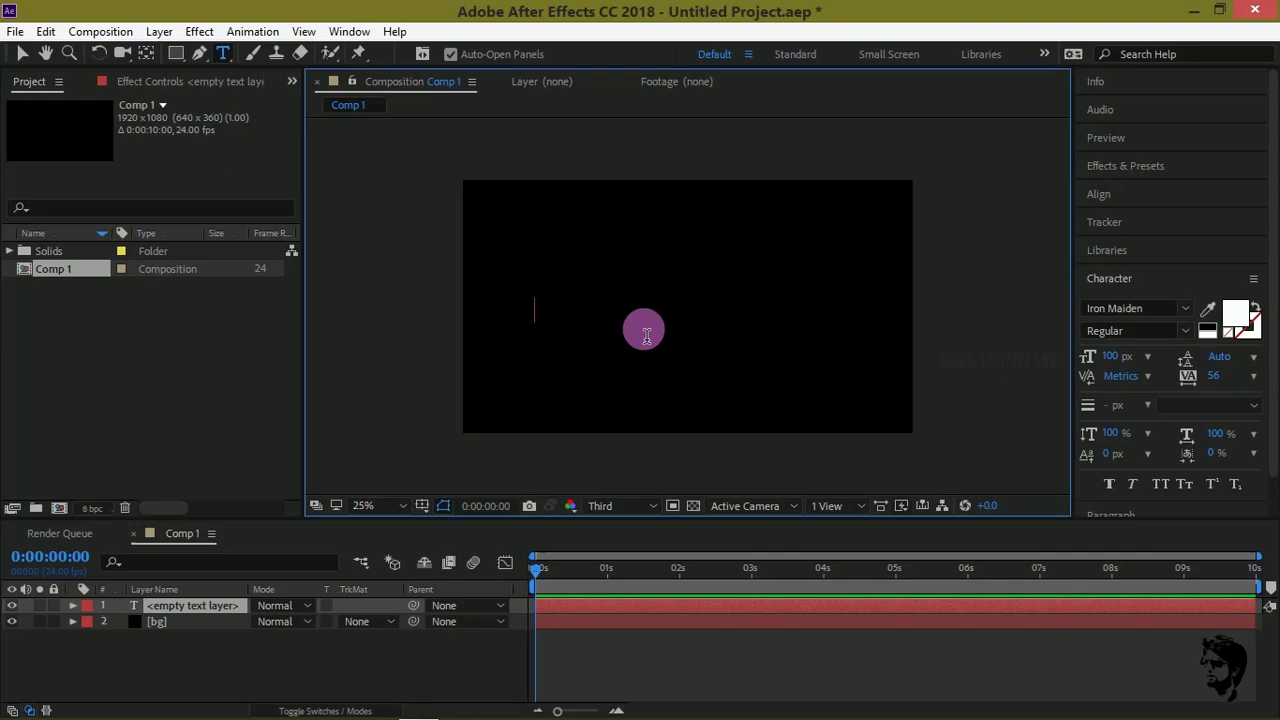
pyautogui.write('PRIME')
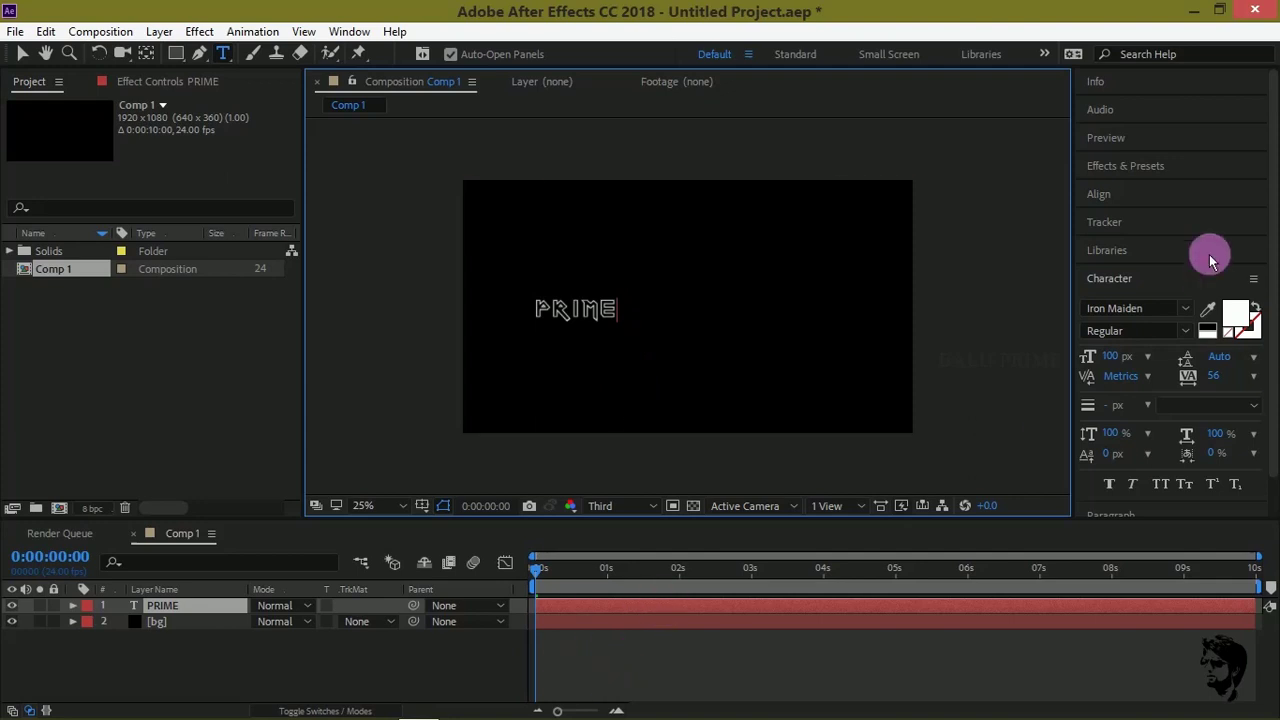
pyautogui.click(1099, 197)
pyautogui.click(1124, 240)
pyautogui.click(1221, 240)
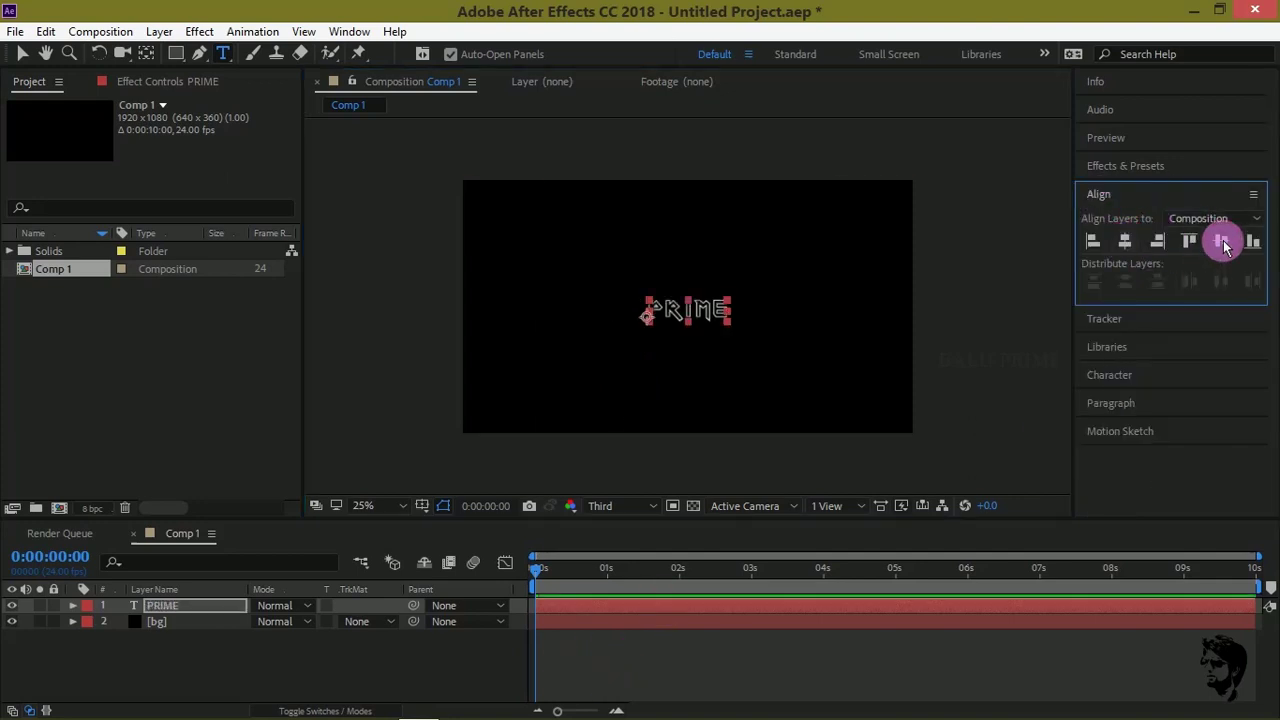
pyautogui.click(255, 645)
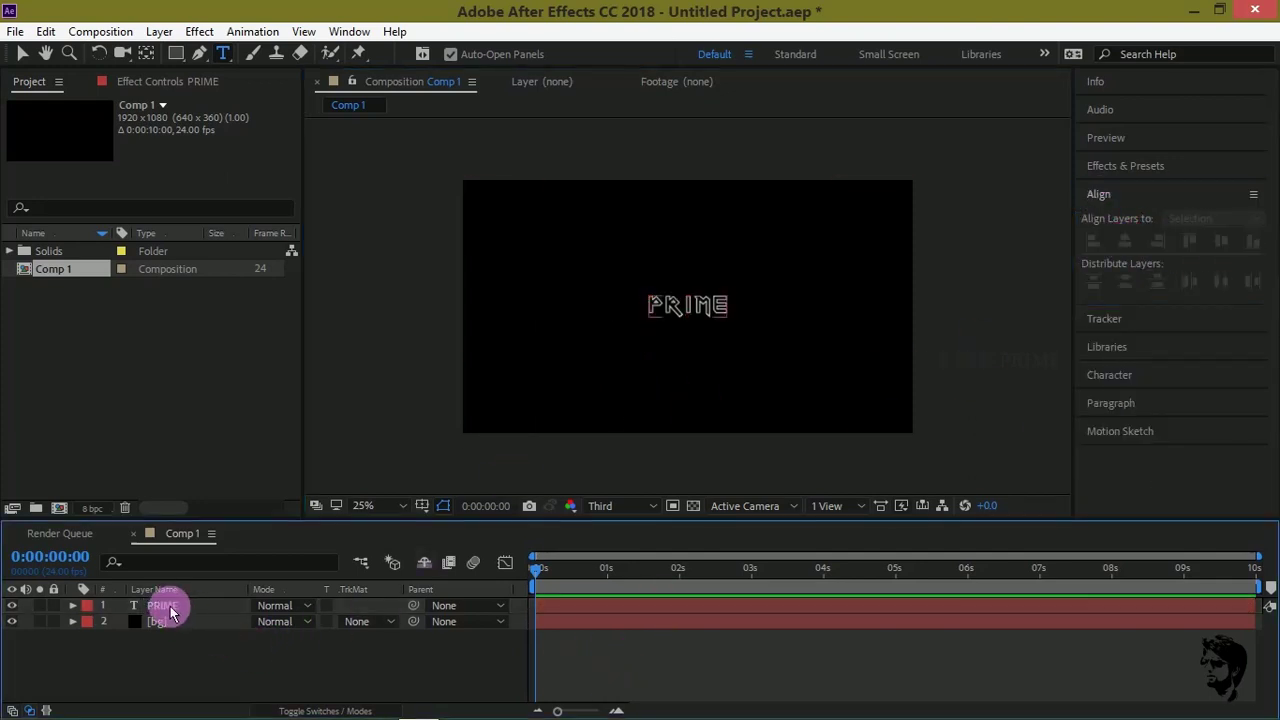
# Scale the PRIME layer to 250% and recentre it in the composition.
pyautogui.click(170, 608)
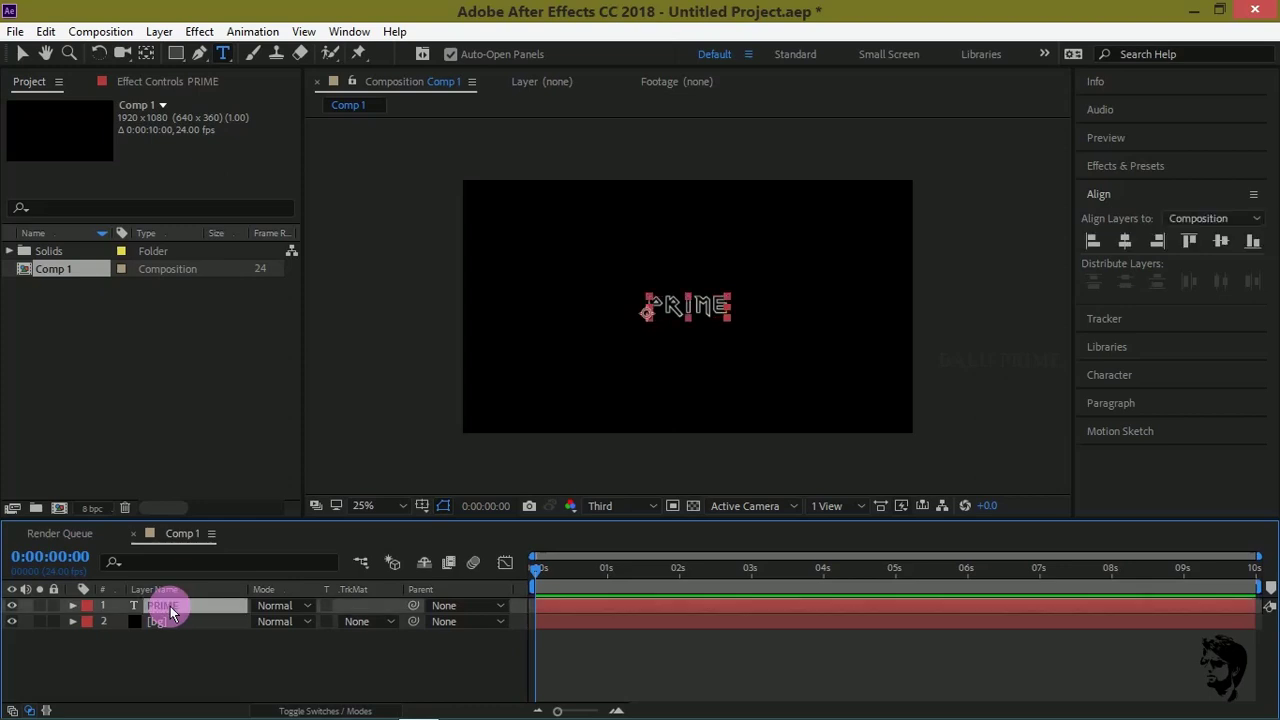
pyautogui.press('s')
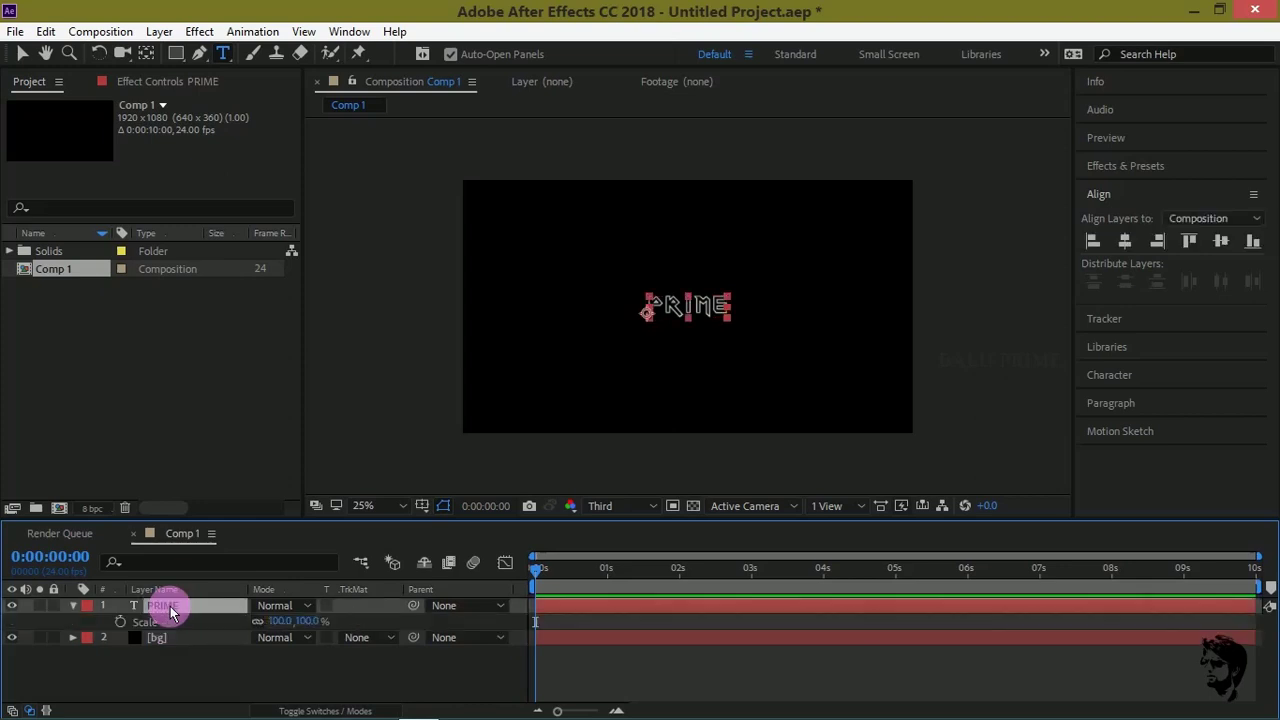
pyautogui.click(317, 620)
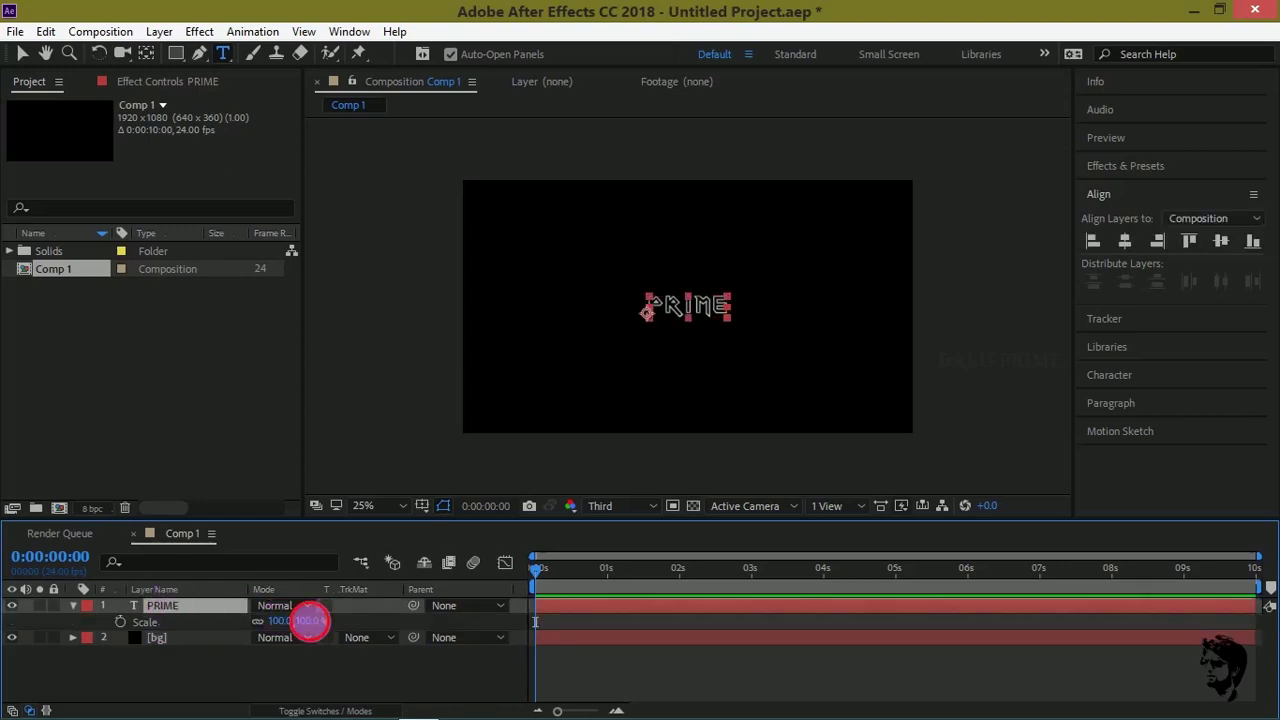
pyautogui.write('250')
pyautogui.press('Return')
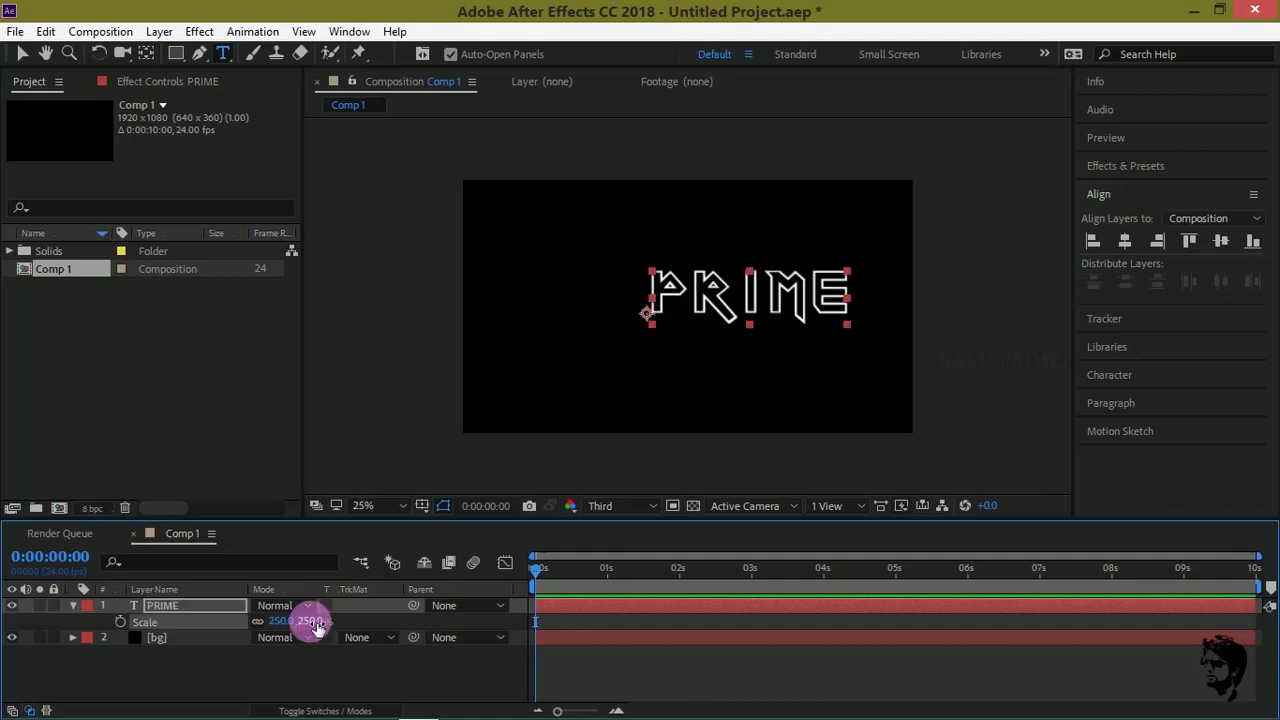
pyautogui.click(1124, 241)
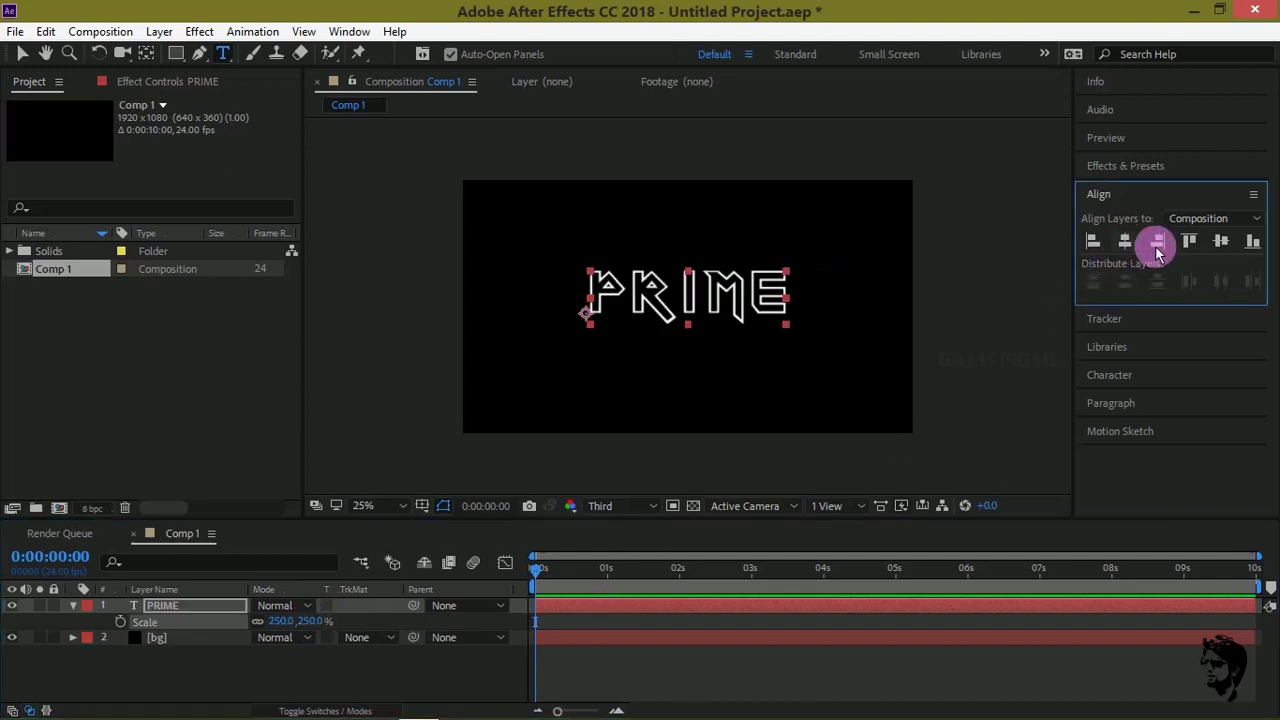
pyautogui.click(1221, 241)
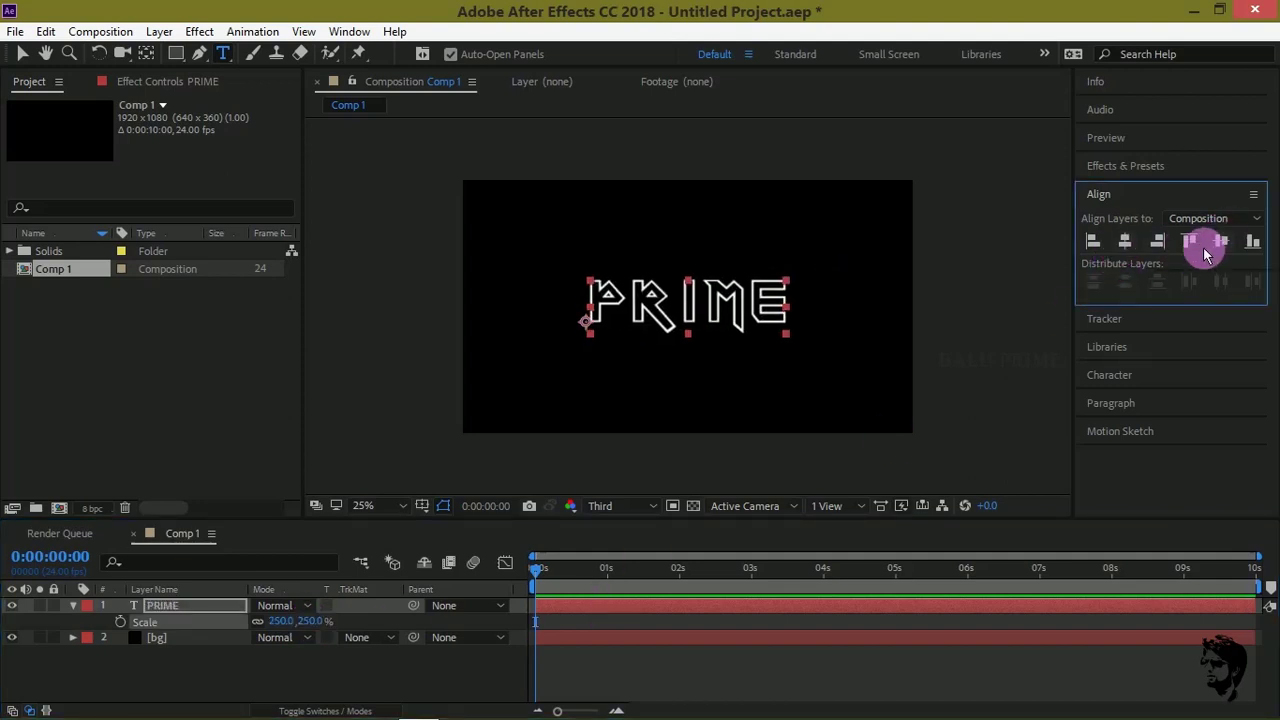
pyautogui.click(72, 605)
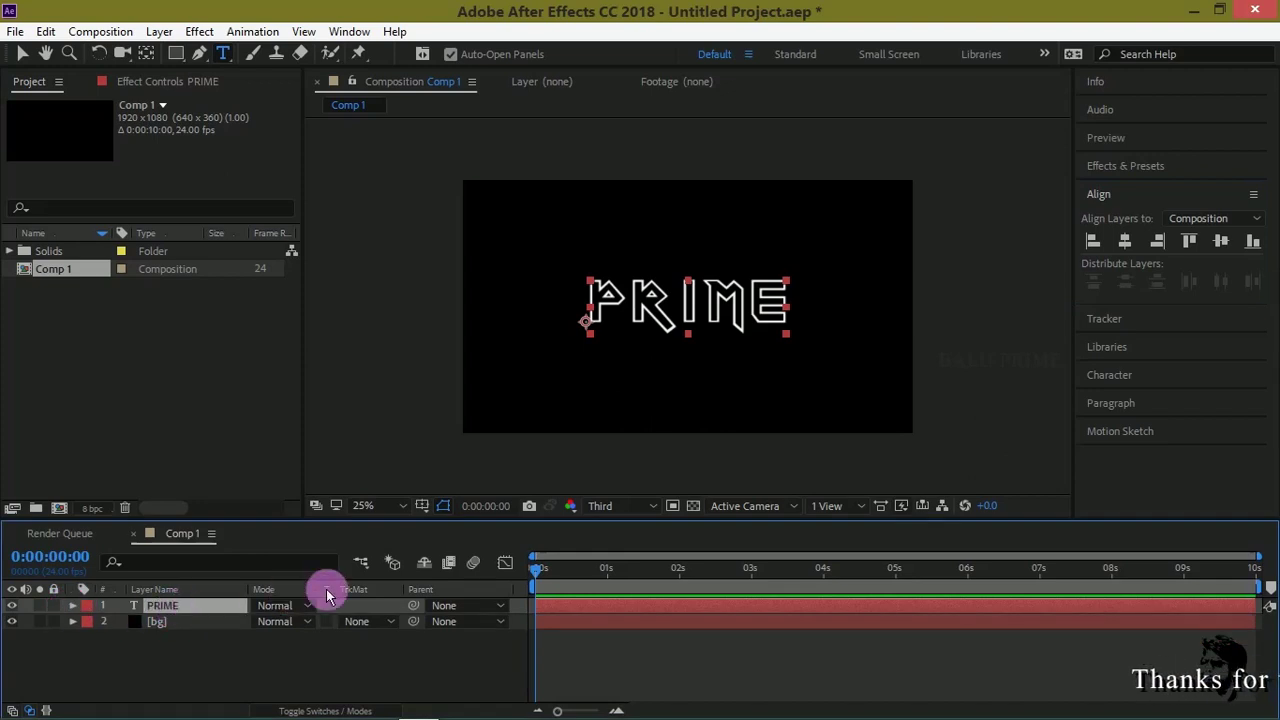
pyautogui.click(1118, 166)
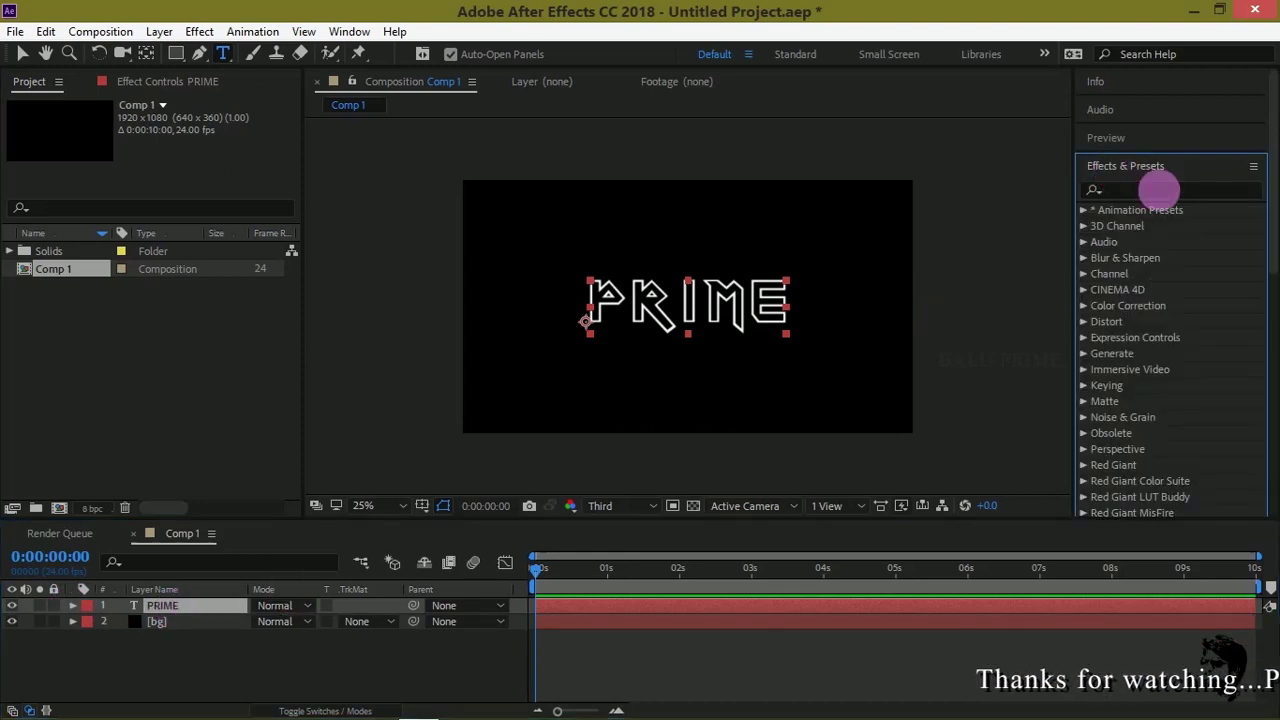
pyautogui.click(1152, 192)
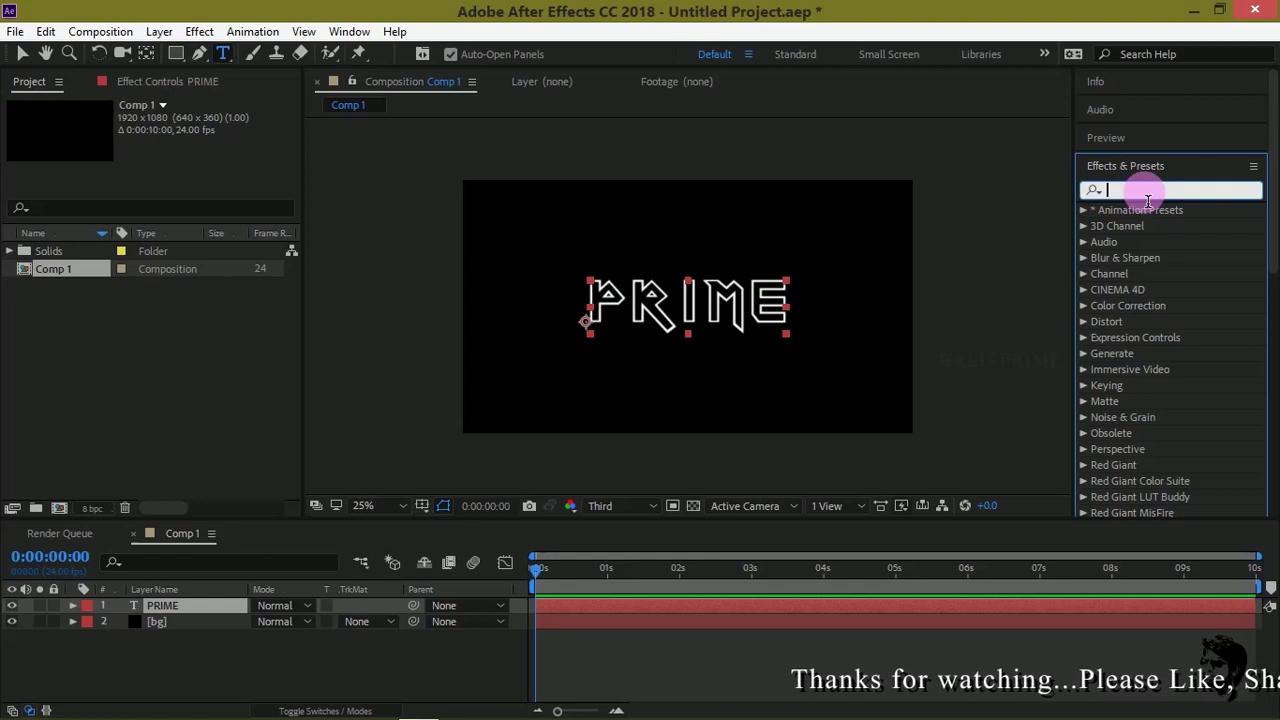
pyautogui.write('shine')
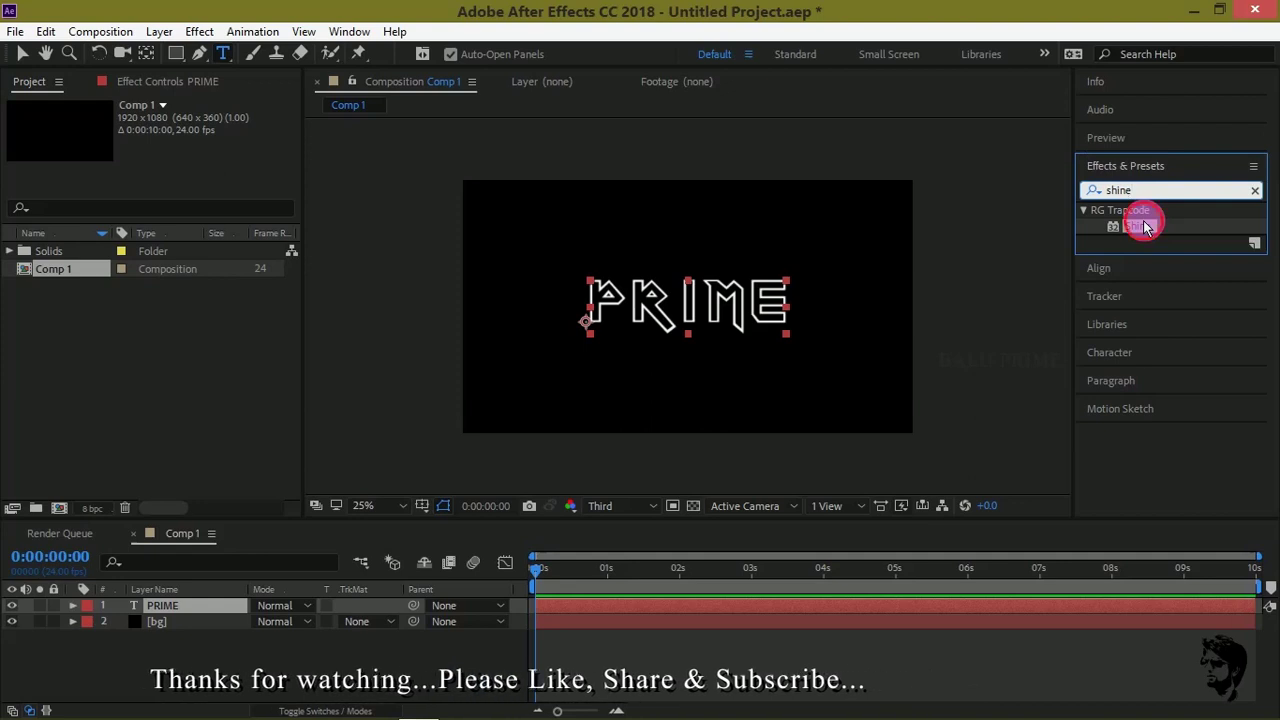
pyautogui.moveTo(1145, 227)
pyautogui.mouseDown()
pyautogui.moveTo(705, 578)
pyautogui.moveTo(623, 605)
pyautogui.mouseUp()
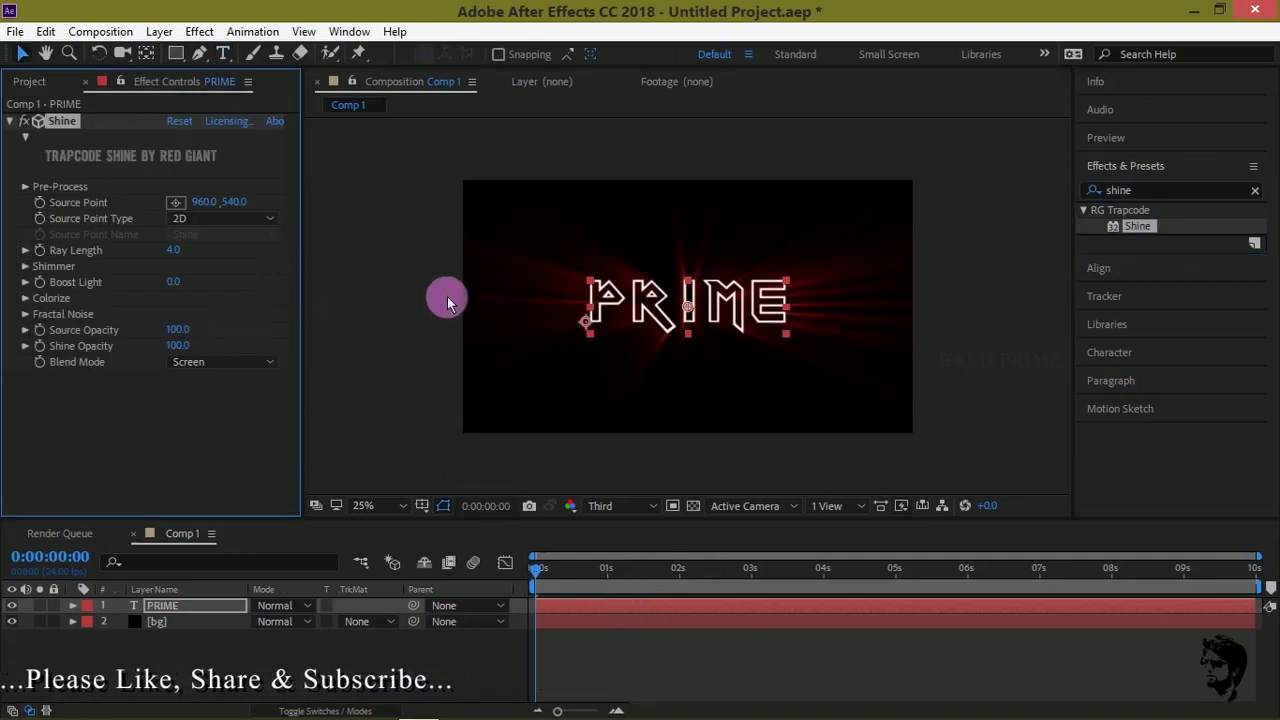
pyautogui.moveTo(535, 571); pyautogui.dragTo(535, 580)
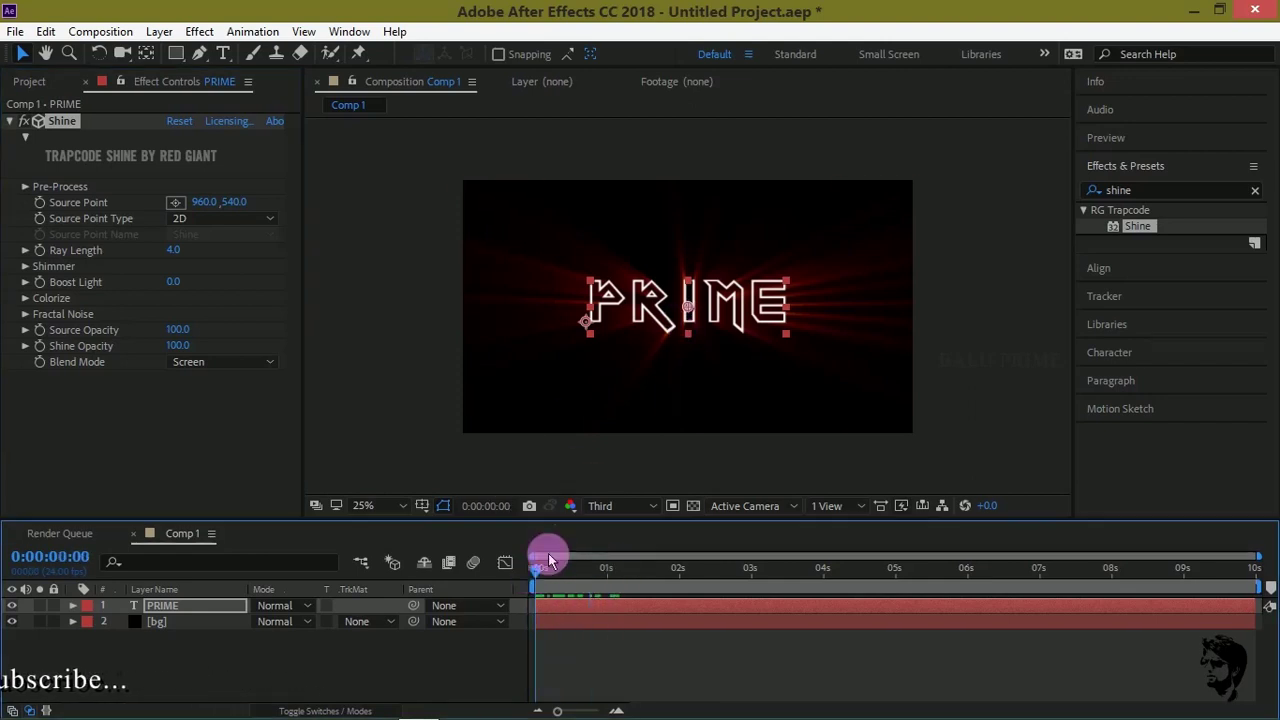
pyautogui.moveTo(551, 571)
pyautogui.mouseDown()
pyautogui.moveTo(565, 578)
pyautogui.moveTo(533, 570)
pyautogui.mouseUp()
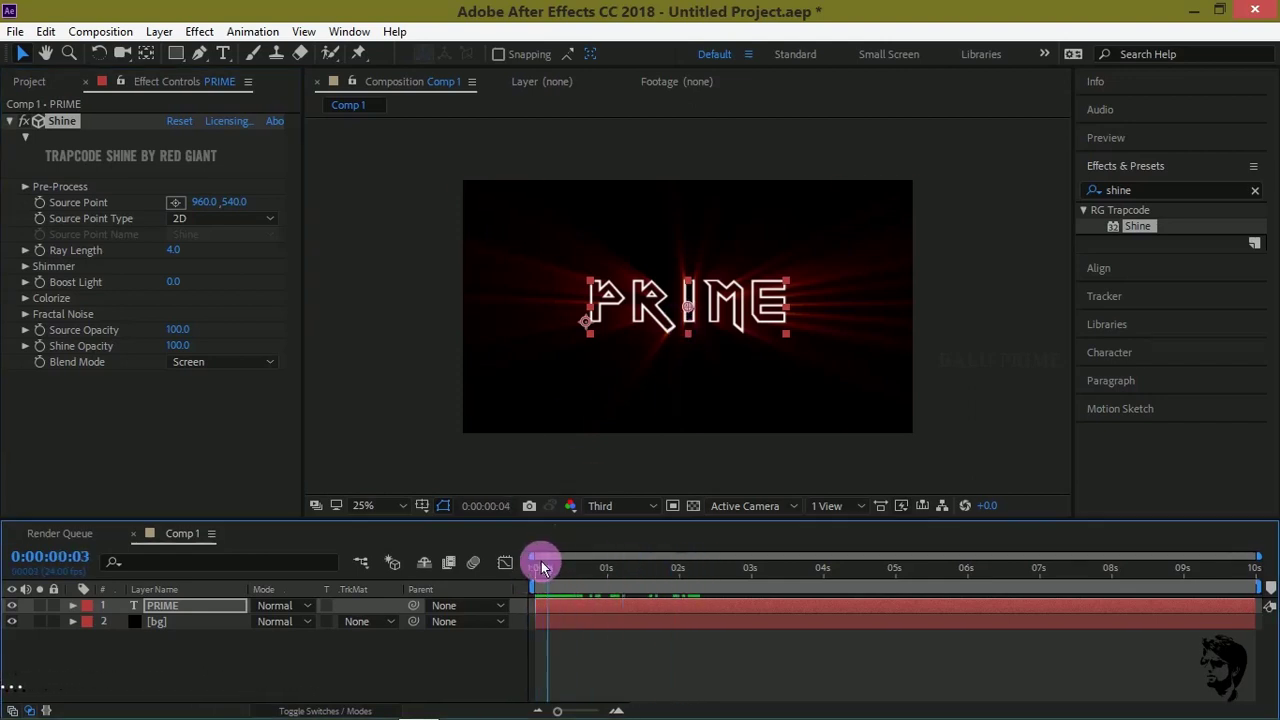
pyautogui.moveTo(533, 570); pyautogui.dragTo(535, 575)
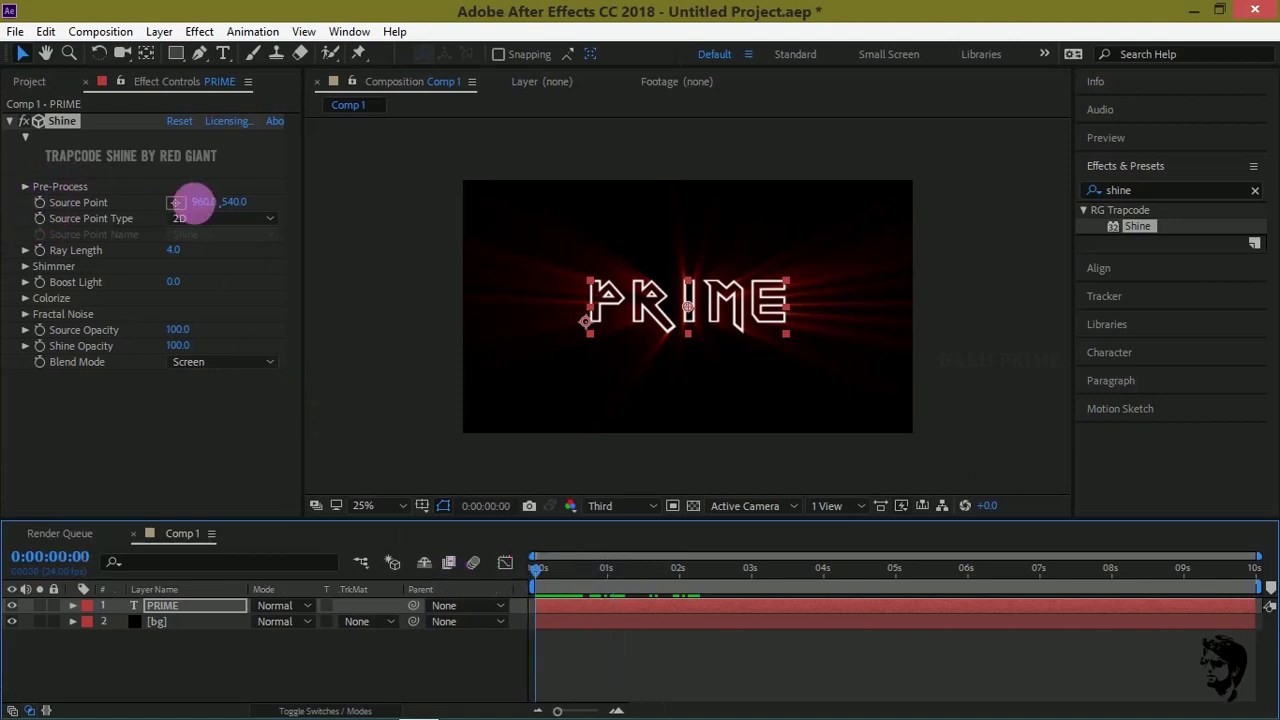
# Place the Shine Source Point just left of PRIME, around 448,528.
pyautogui.moveTo(194, 202); pyautogui.dragTo(51, 206)
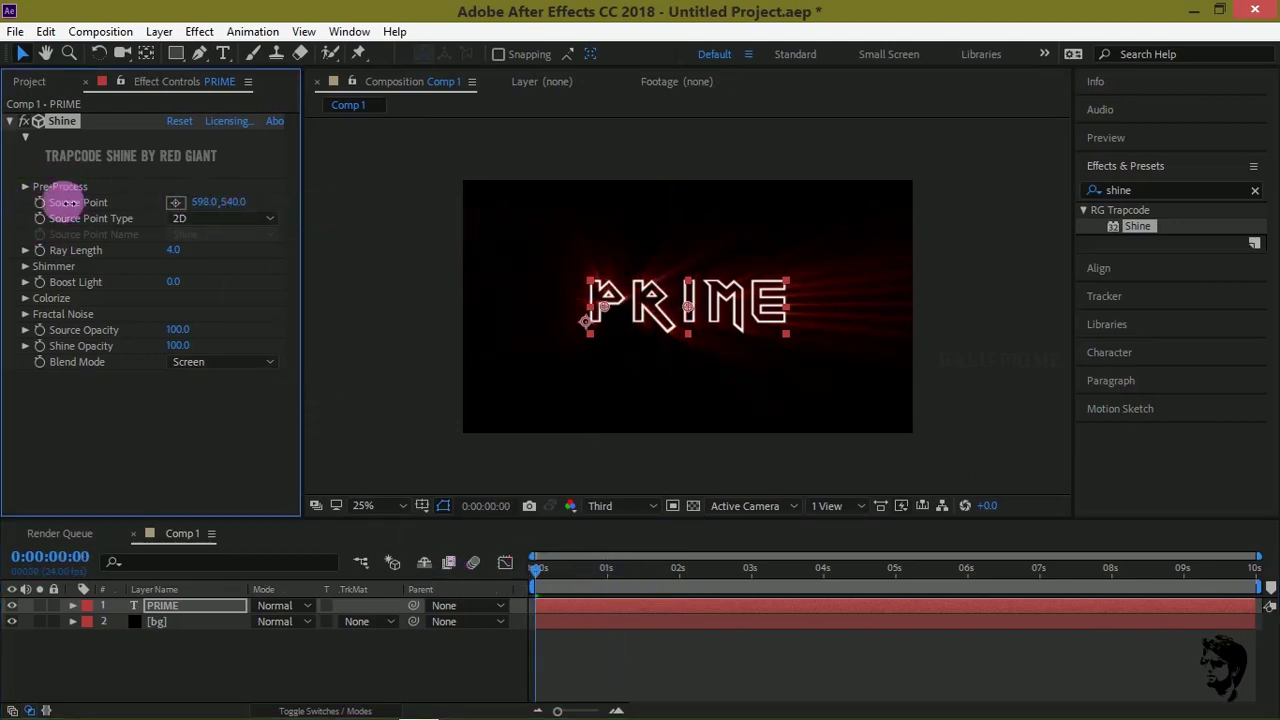
pyautogui.moveTo(205, 202); pyautogui.dragTo(105, 204)
pyautogui.click(200, 206)
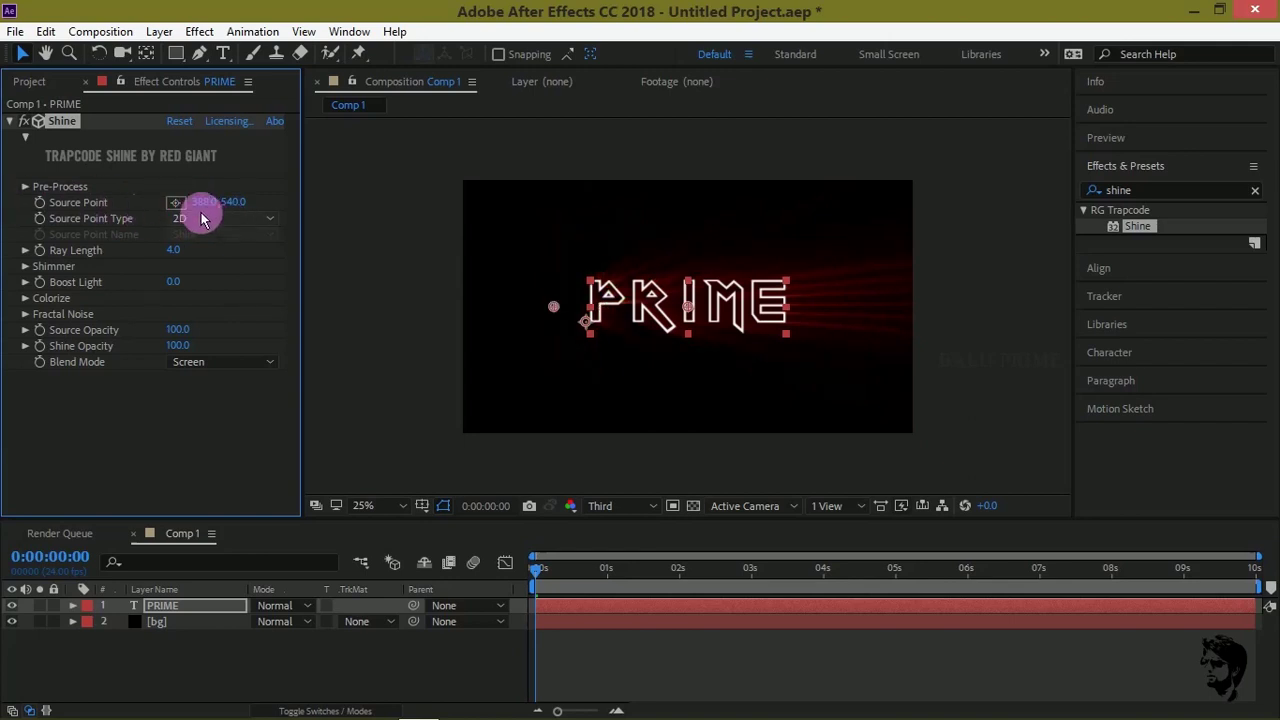
pyautogui.write('402')
pyautogui.click(541, 300)
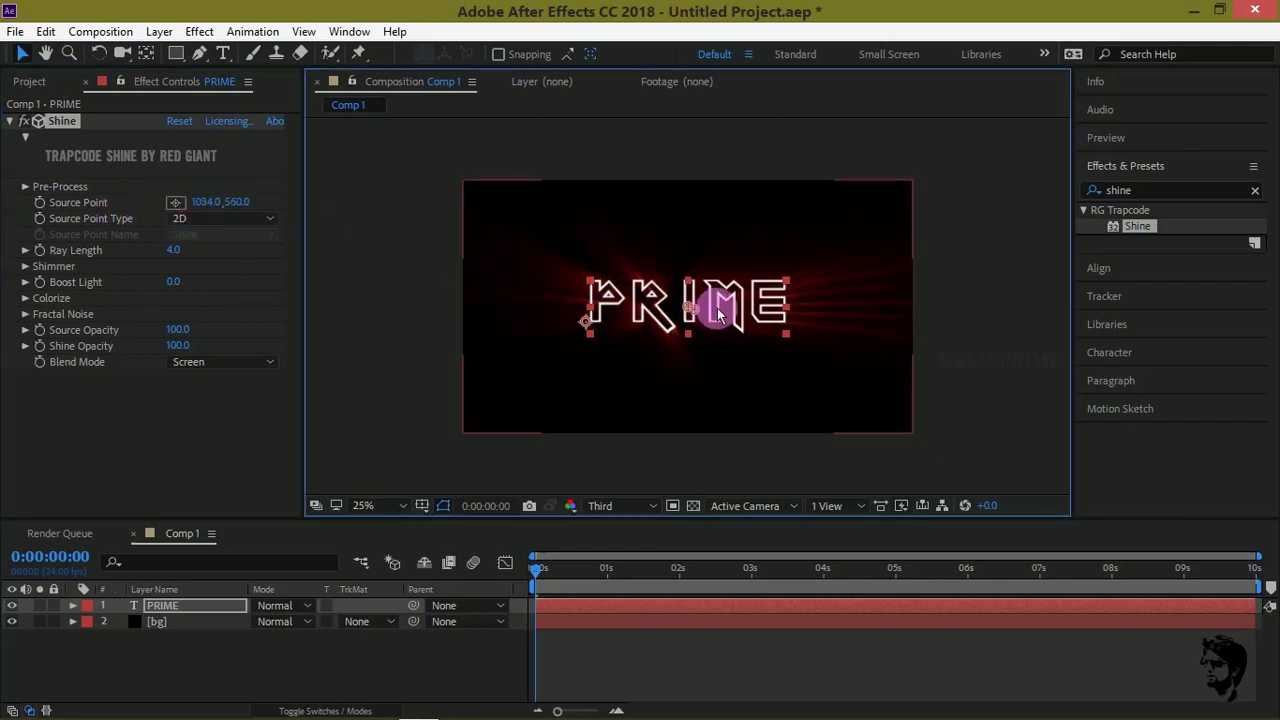
pyautogui.moveTo(560, 310)
pyautogui.mouseDown()
pyautogui.moveTo(798, 316)
pyautogui.moveTo(657, 282)
pyautogui.moveTo(558, 287)
pyautogui.moveTo(568, 306)
pyautogui.mouseUp()
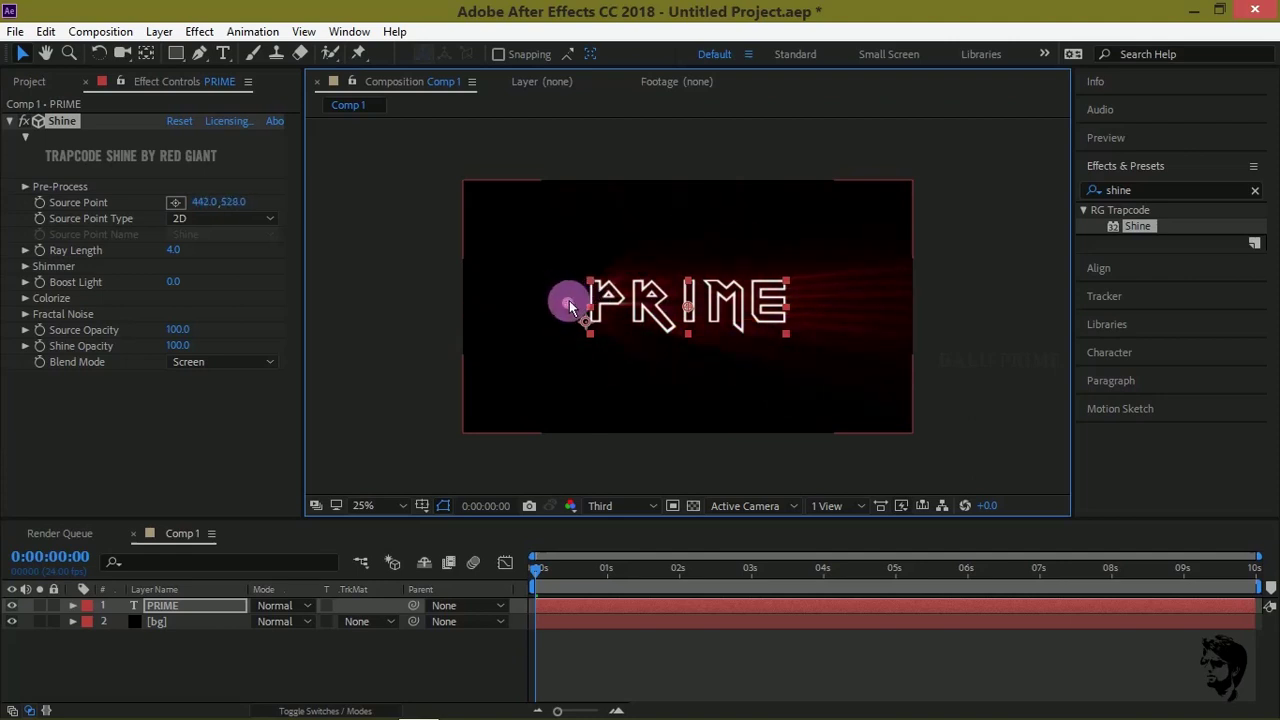
pyautogui.click(485, 575)
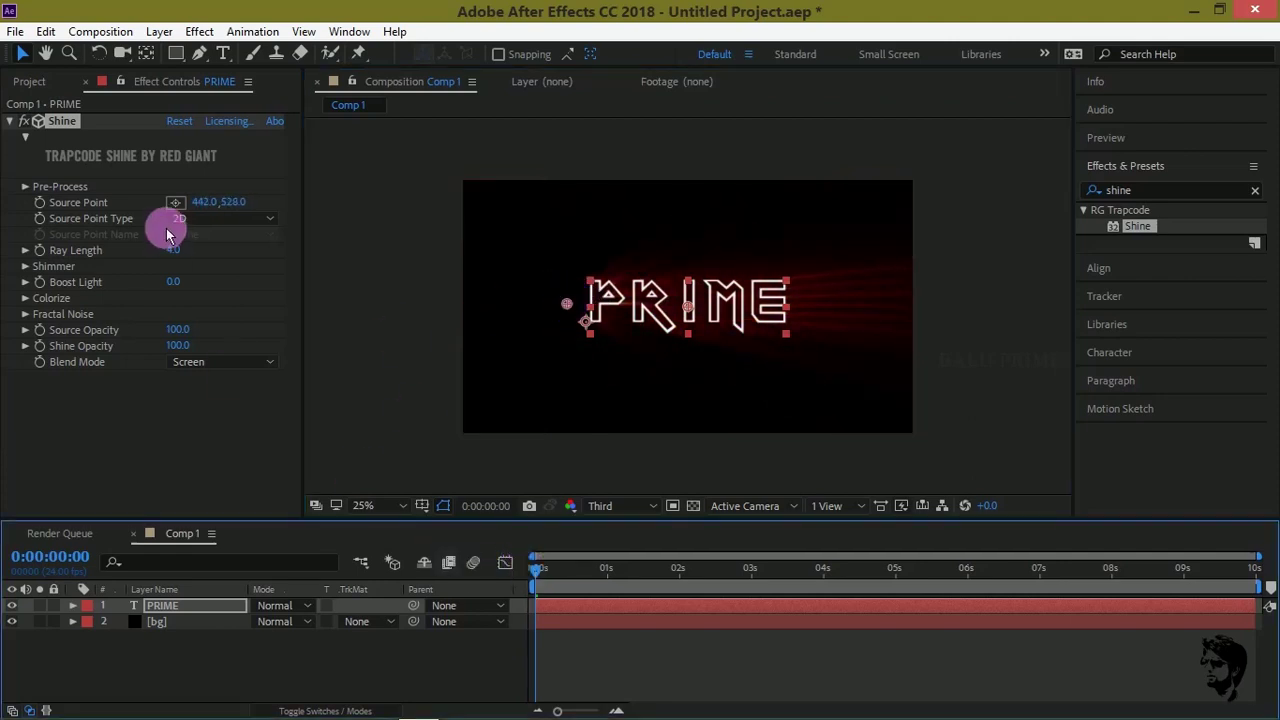
pyautogui.moveTo(197, 202)
pyautogui.mouseDown()
pyautogui.moveTo(180, 205)
pyautogui.moveTo(209, 211)
pyautogui.mouseUp()
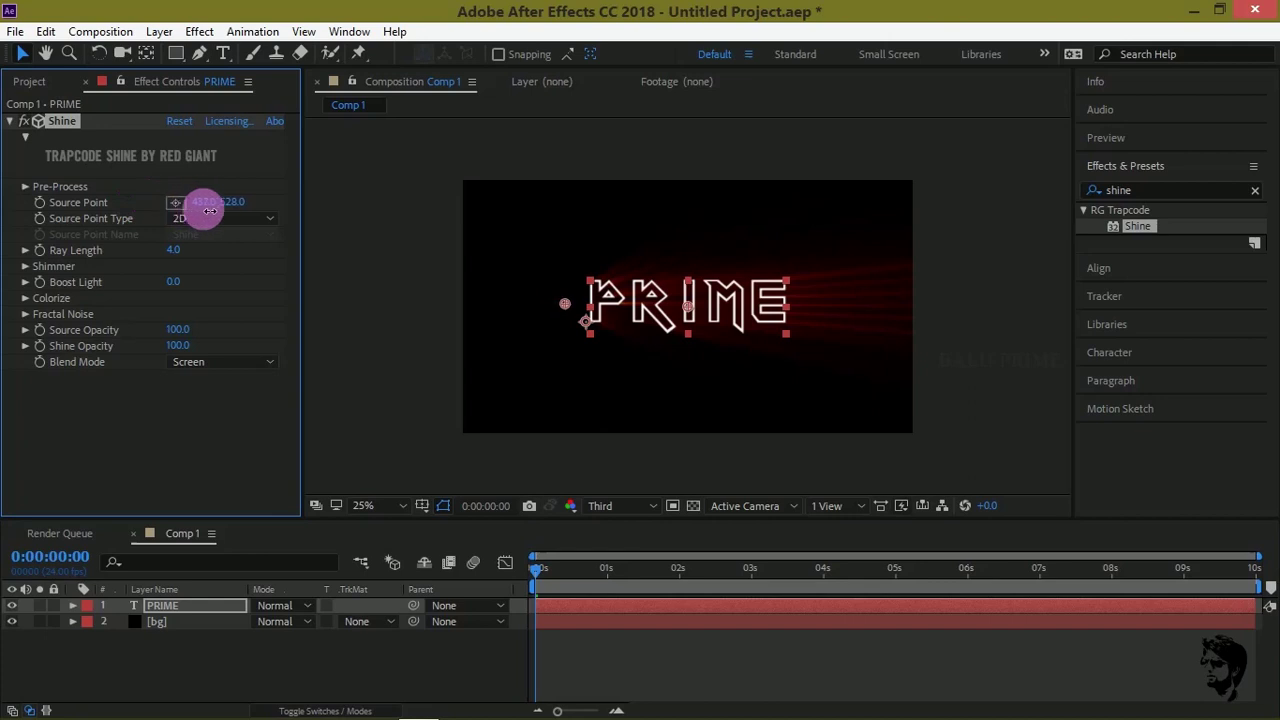
# Keyframe Source Point and Ray Length at 0 seconds, with Ray Length set to 0.
pyautogui.click(41, 203)
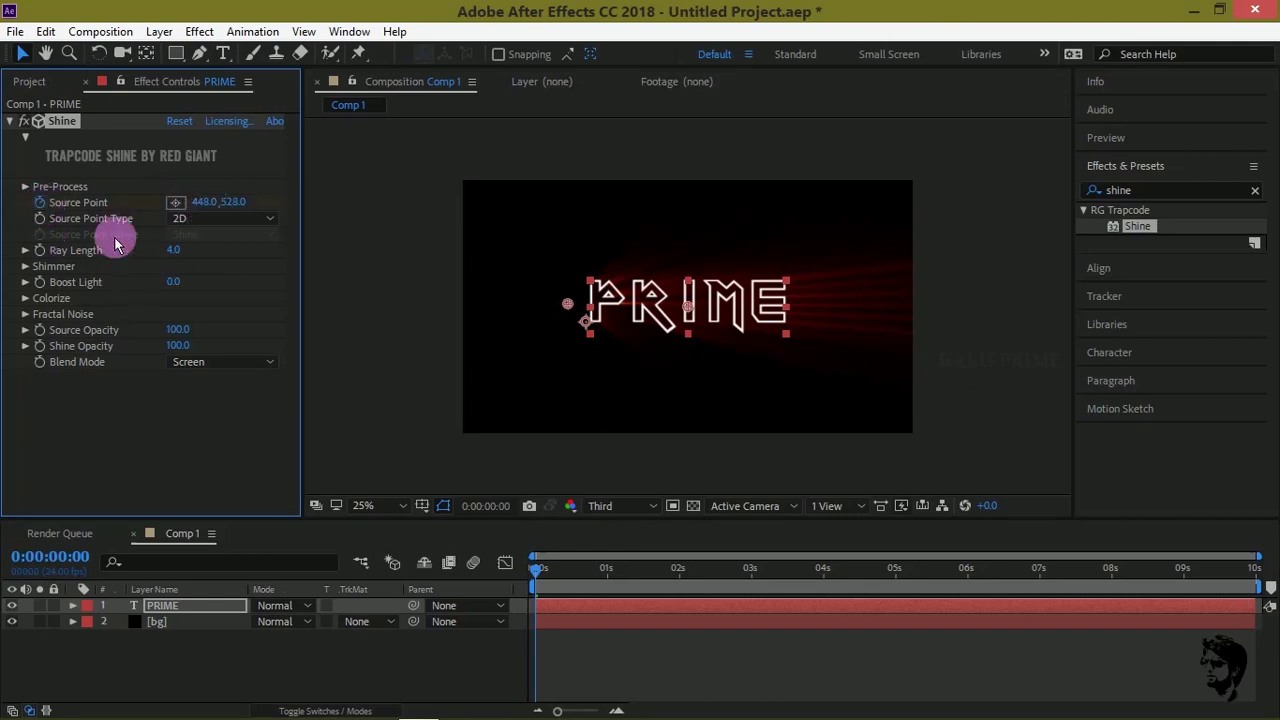
pyautogui.click(41, 251)
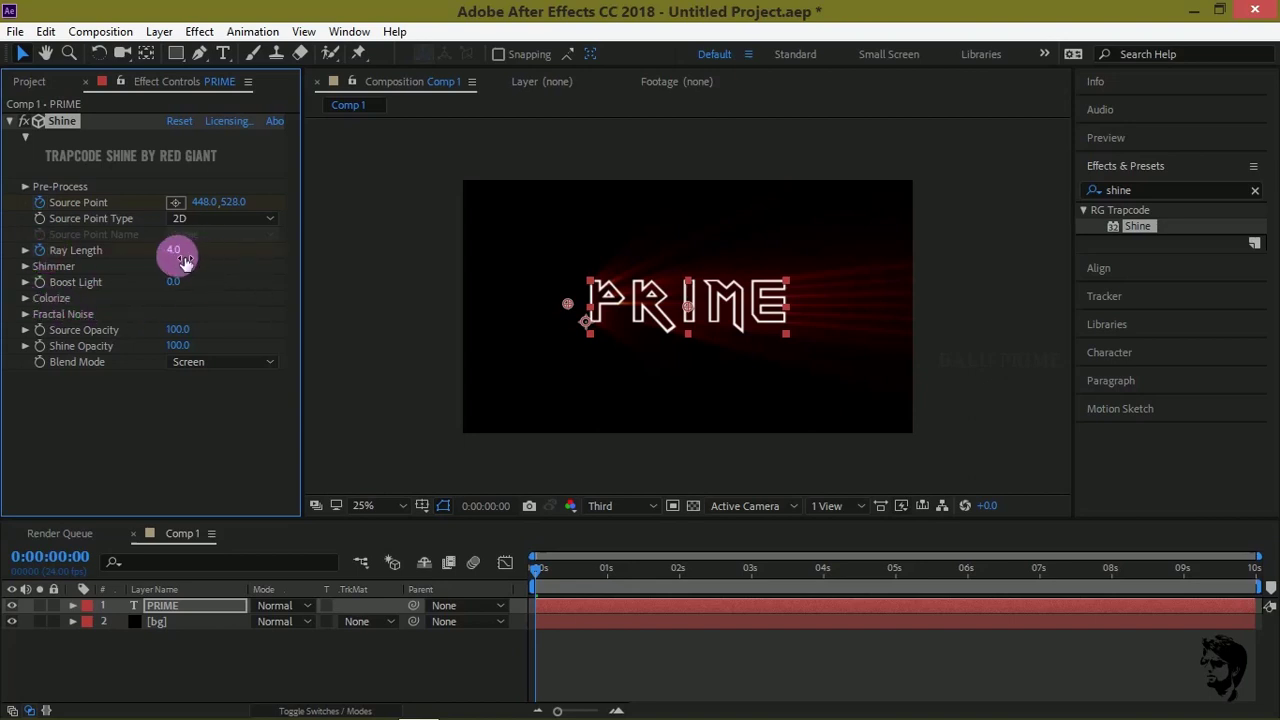
pyautogui.click(174, 250)
pyautogui.write('0')
pyautogui.click(251, 274)
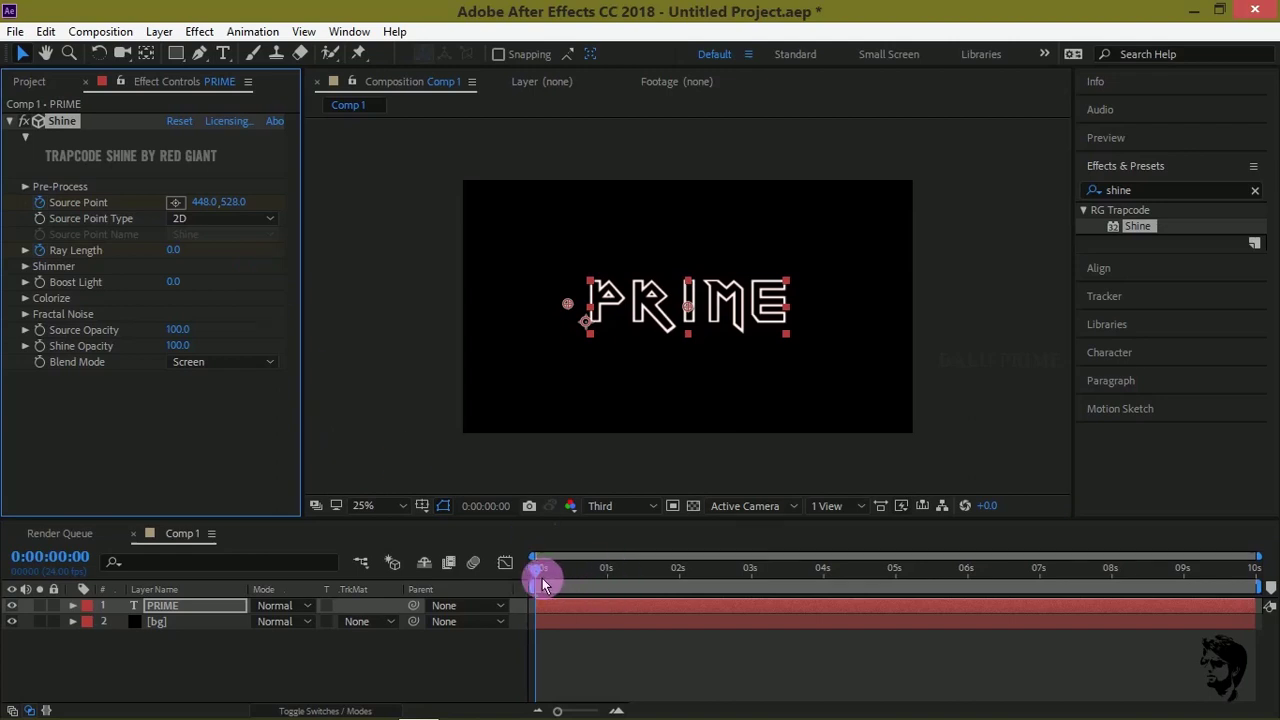
# At 0:00:00:23, move the Source Point to about 577,528 and set Ray Length to 6.
pyautogui.moveTo(534, 570); pyautogui.dragTo(606, 572)
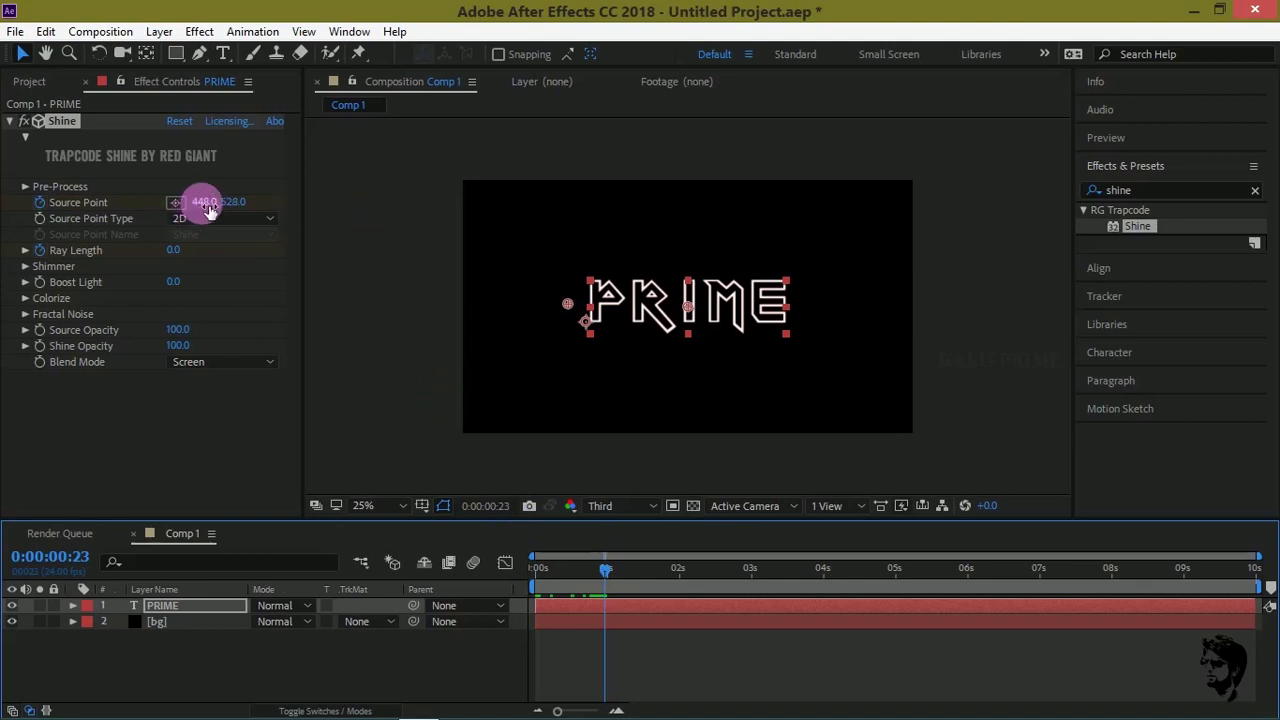
pyautogui.moveTo(207, 204)
pyautogui.mouseDown()
pyautogui.moveTo(355, 206)
pyautogui.moveTo(337, 207)
pyautogui.mouseUp()
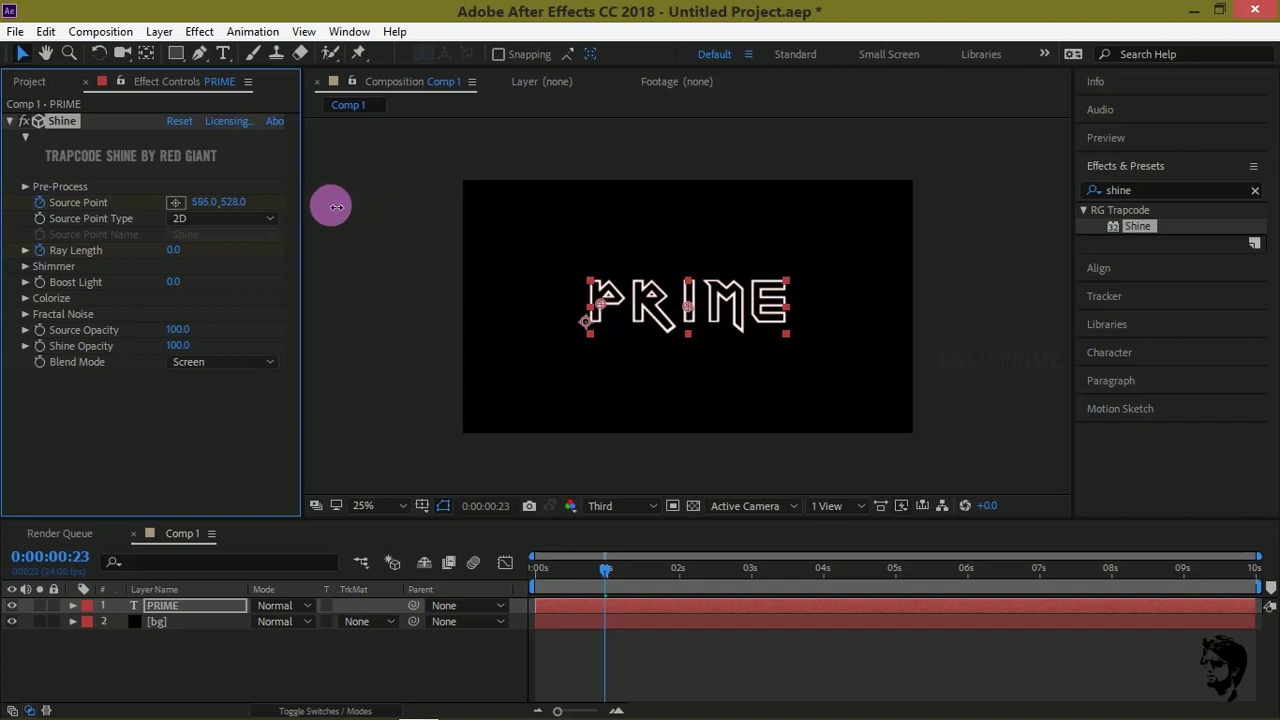
pyautogui.click(178, 251)
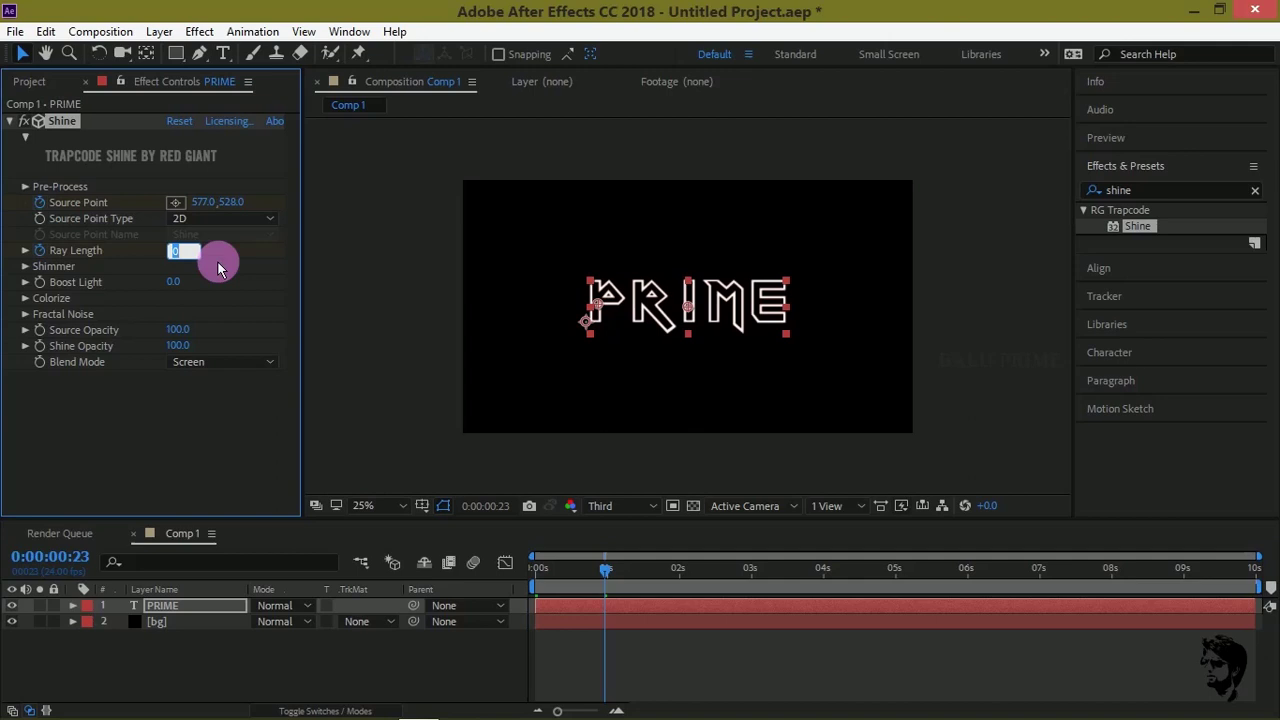
pyautogui.write('6')
pyautogui.press('Return')
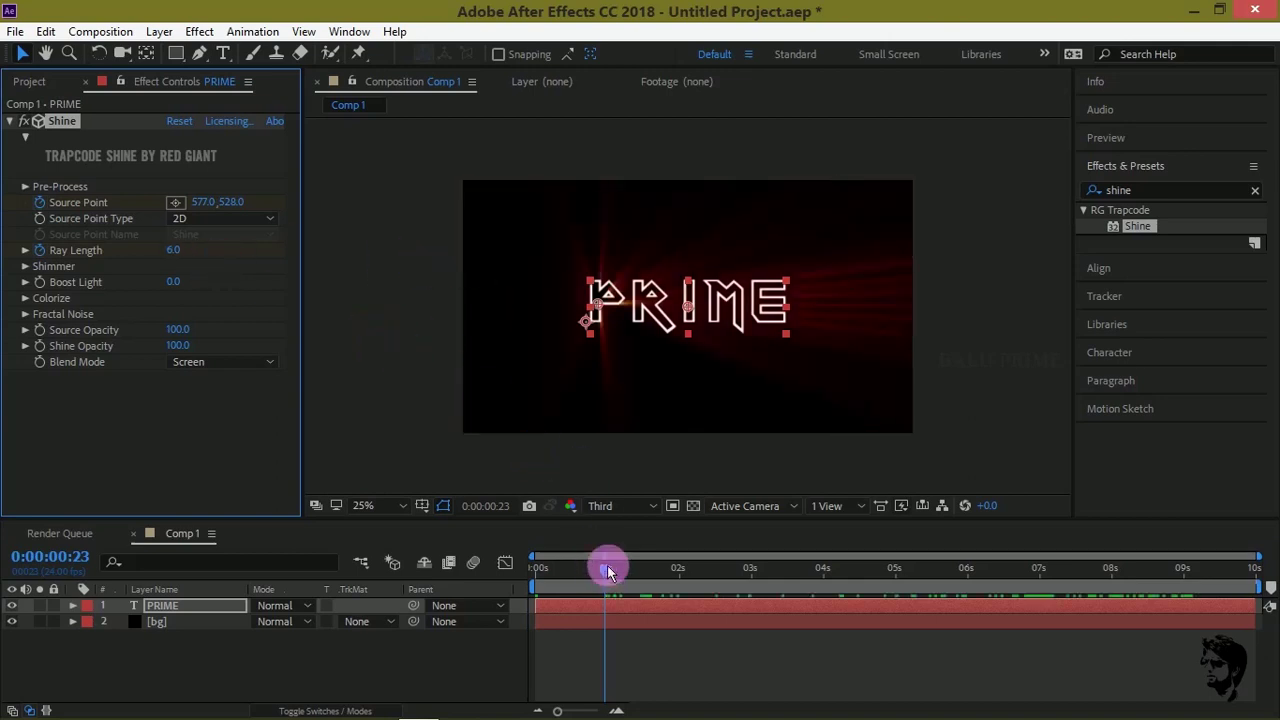
pyautogui.moveTo(612, 575)
pyautogui.mouseDown()
pyautogui.moveTo(1132, 610)
pyautogui.moveTo(1120, 622)
pyautogui.mouseUp()
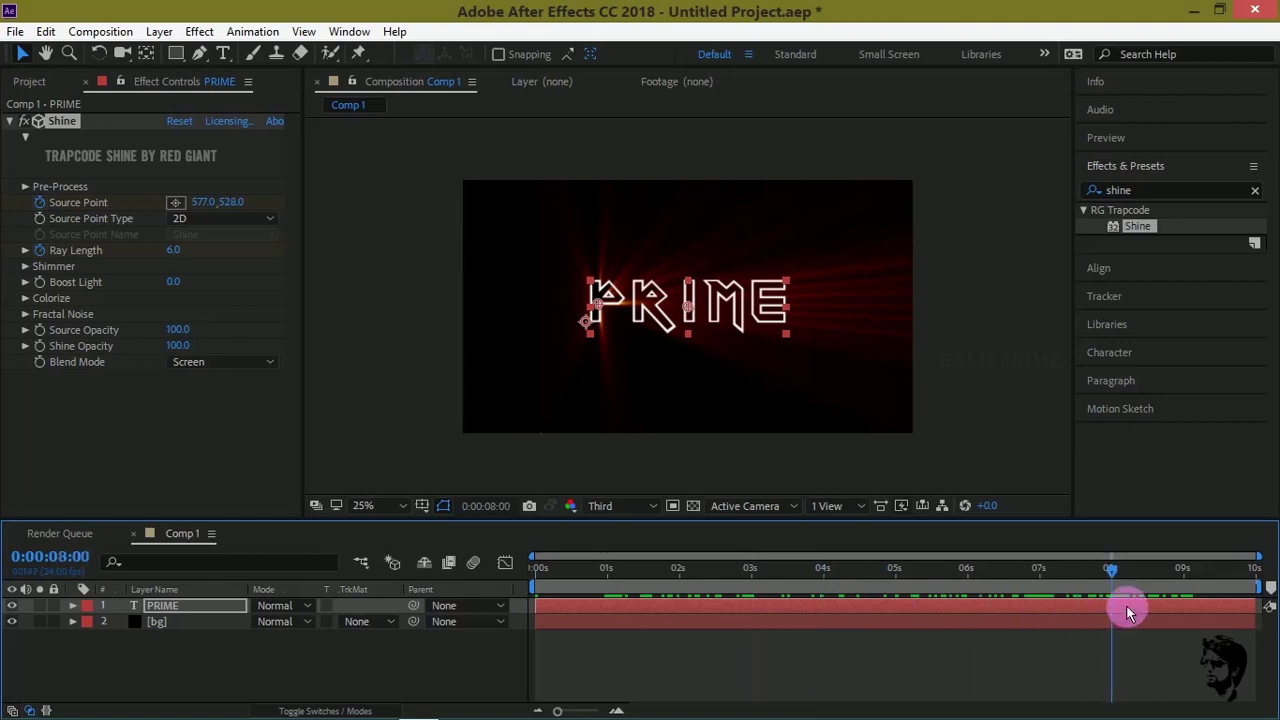
pyautogui.press('Return')
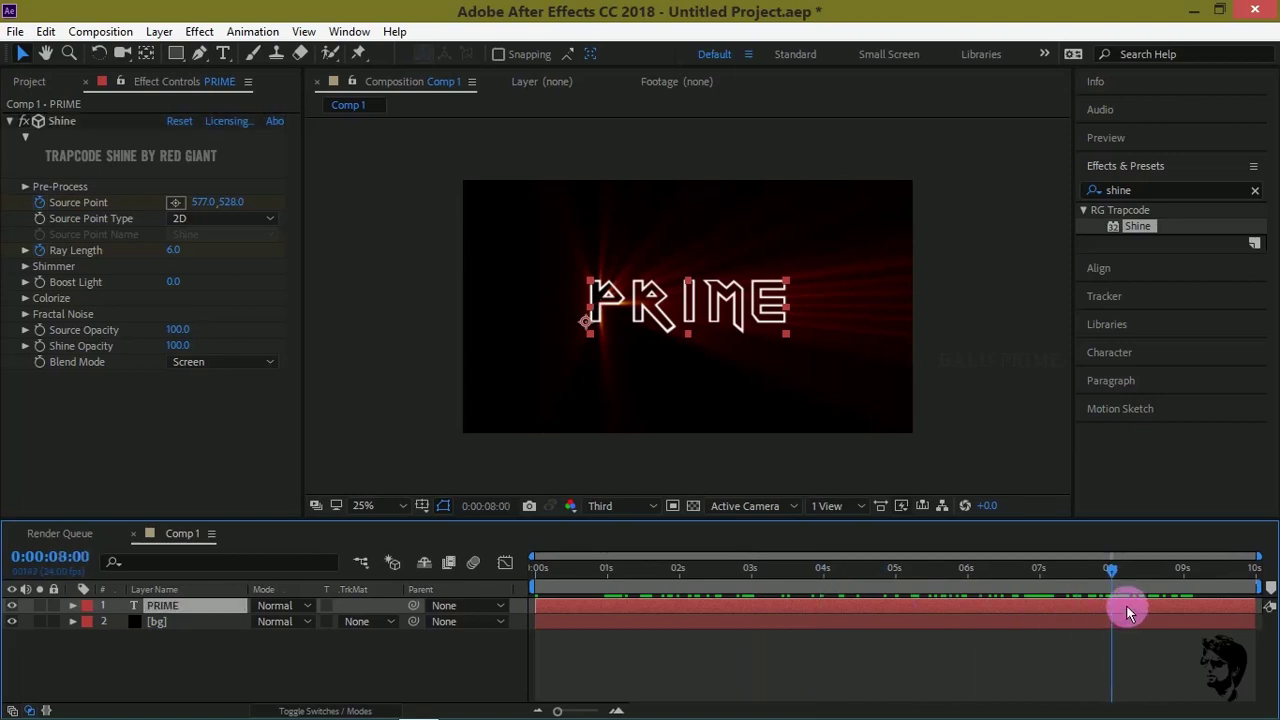
pyautogui.press('u')
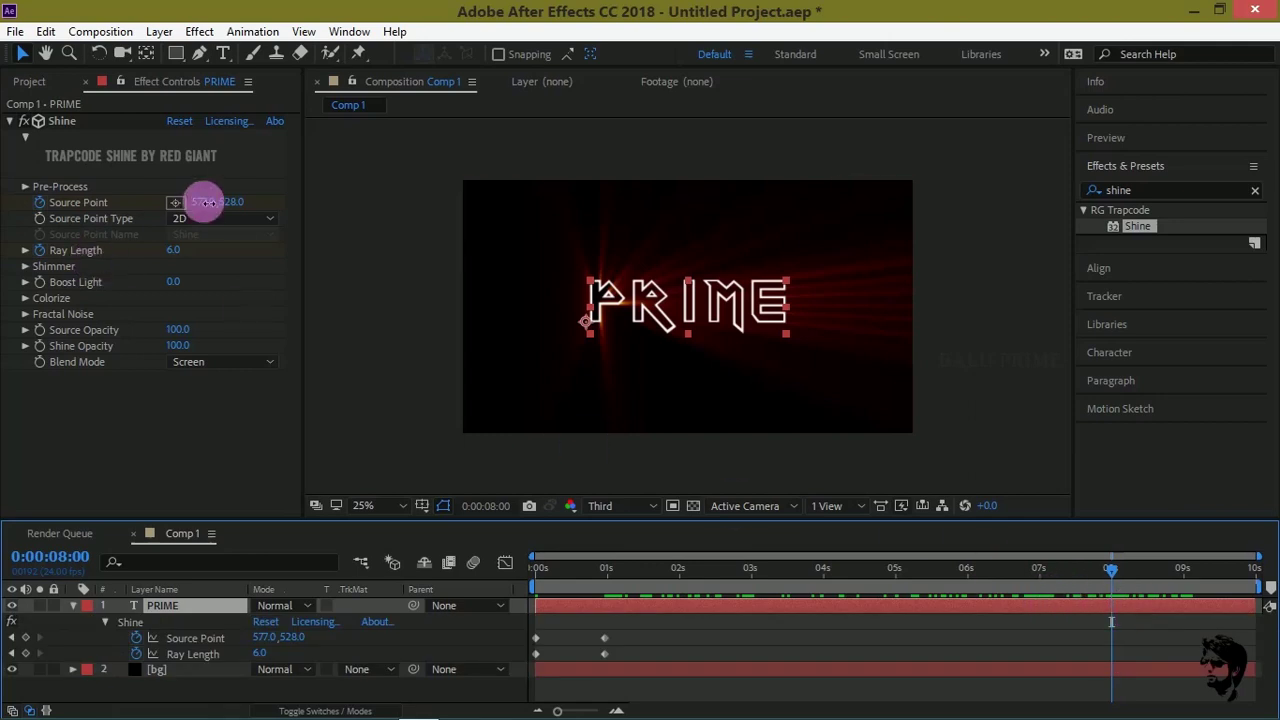
# At 8 seconds, move the Source Point to 1375,528 and add a Ray Length keyframe.
pyautogui.moveTo(206, 202); pyautogui.dragTo(936, 183)
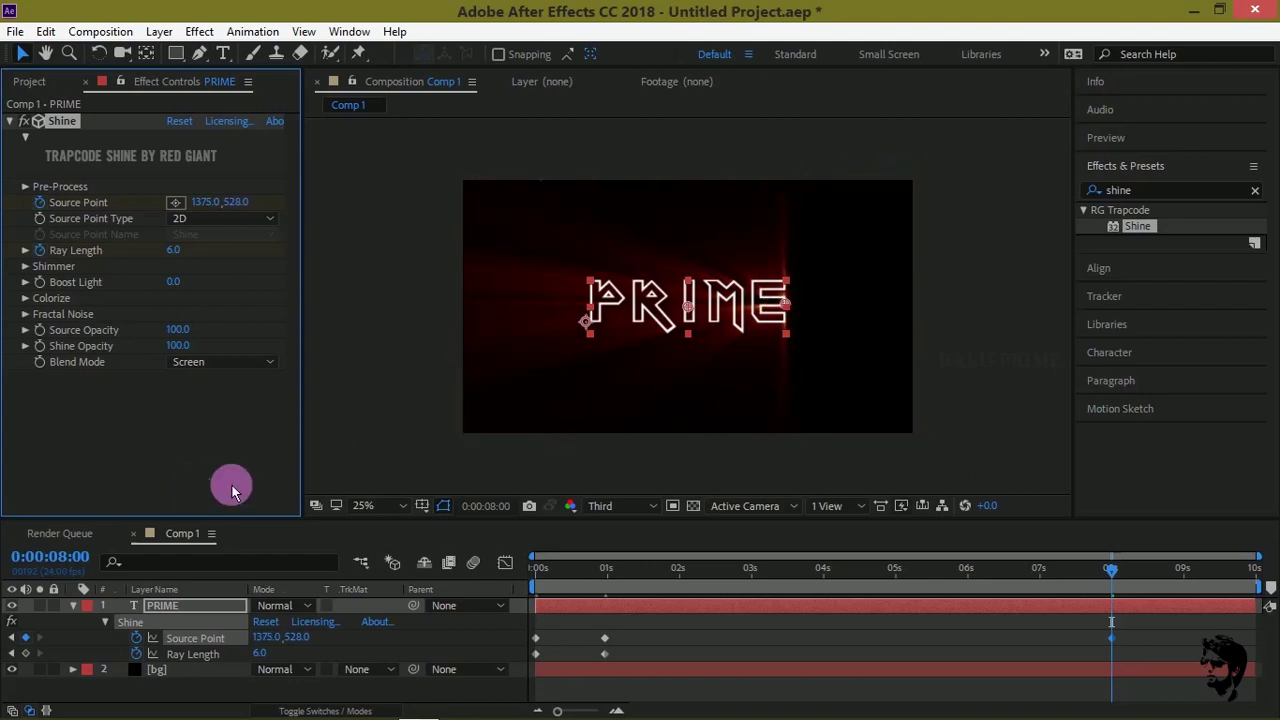
pyautogui.click(24, 660)
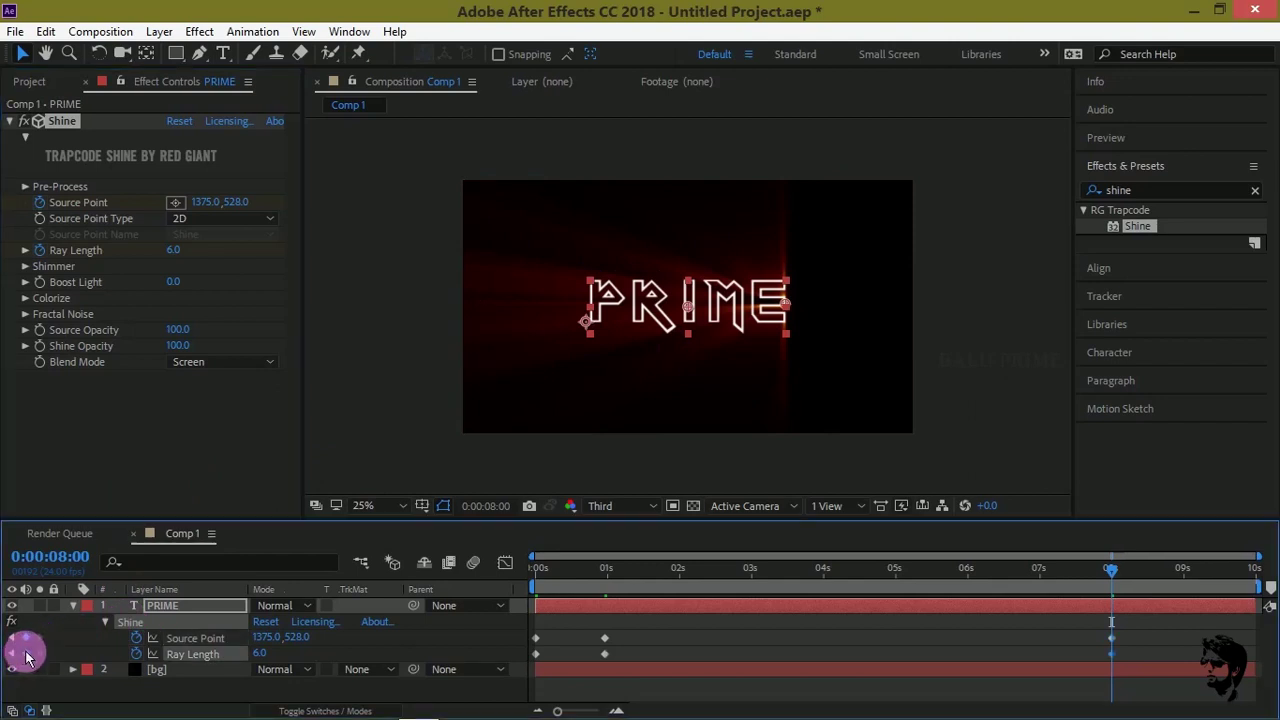
pyautogui.click(165, 659)
pyautogui.moveTo(180, 655); pyautogui.dragTo(1048, 612)
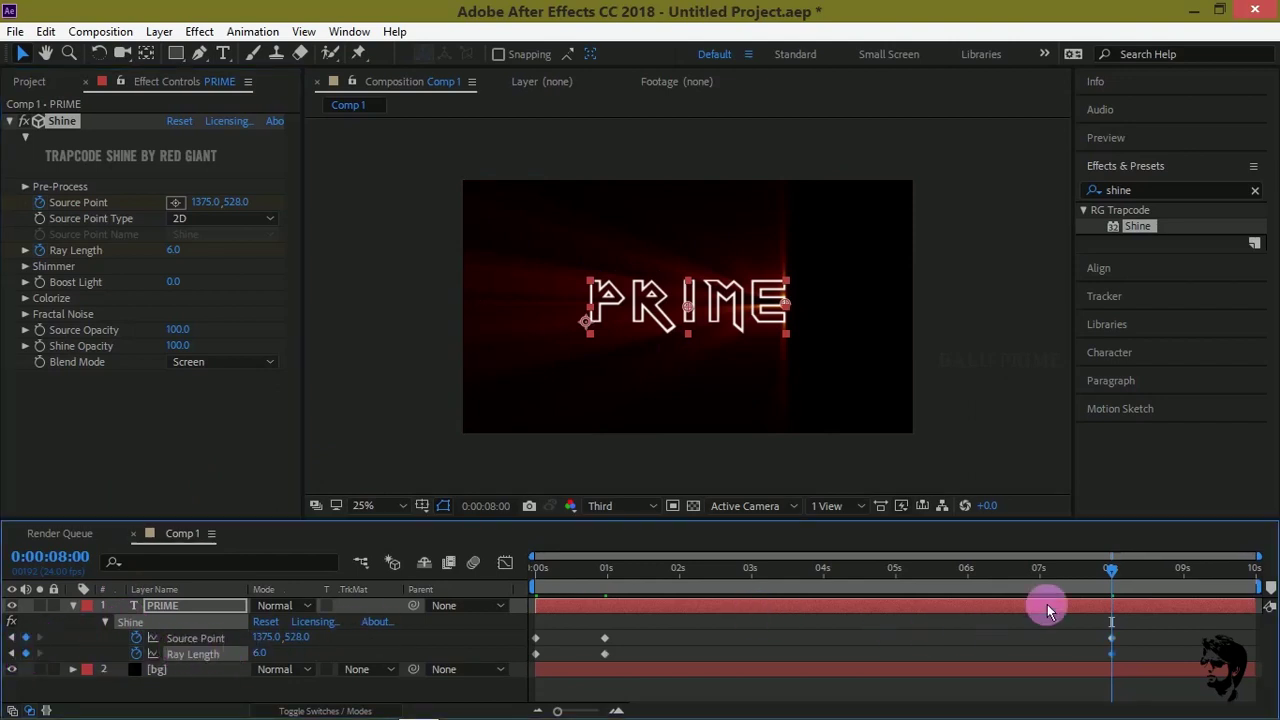
# At 9 seconds, set Source Point to 1448,528 and Ray Length to 0, then preview.
pyautogui.moveTo(1118, 572); pyautogui.dragTo(1184, 568)
pyautogui.click(211, 205)
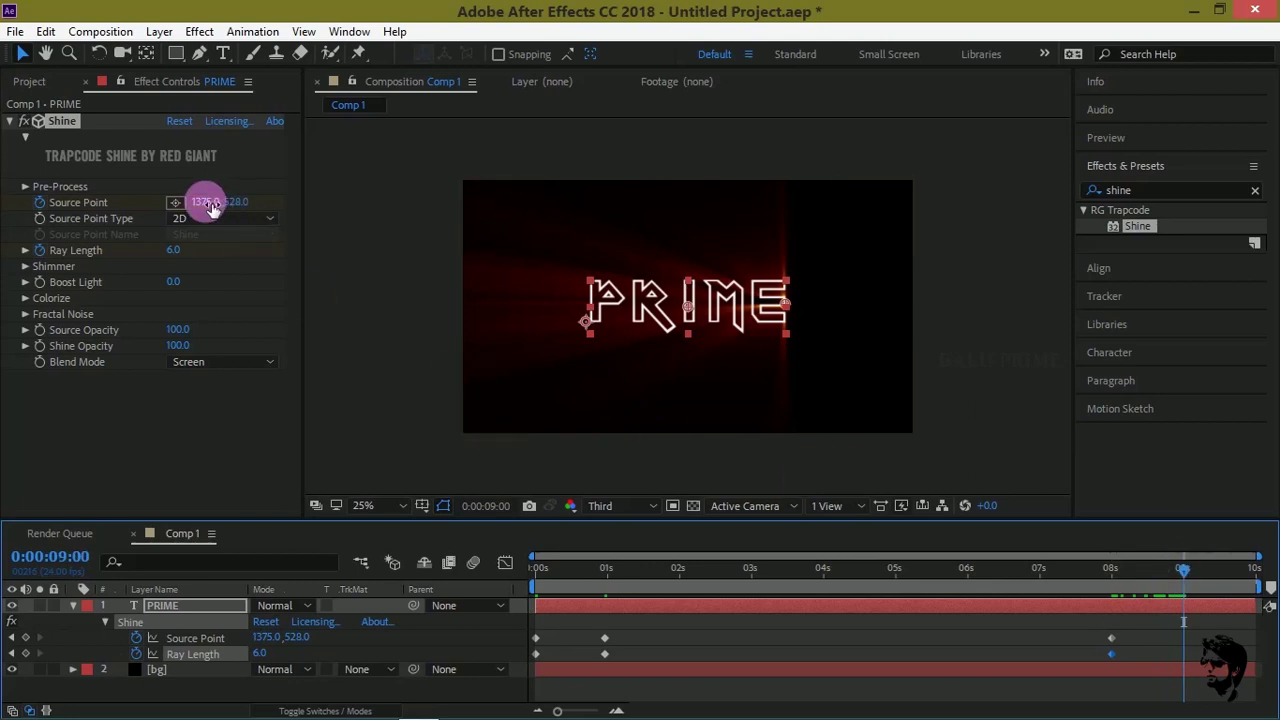
pyautogui.moveTo(210, 204); pyautogui.dragTo(251, 204)
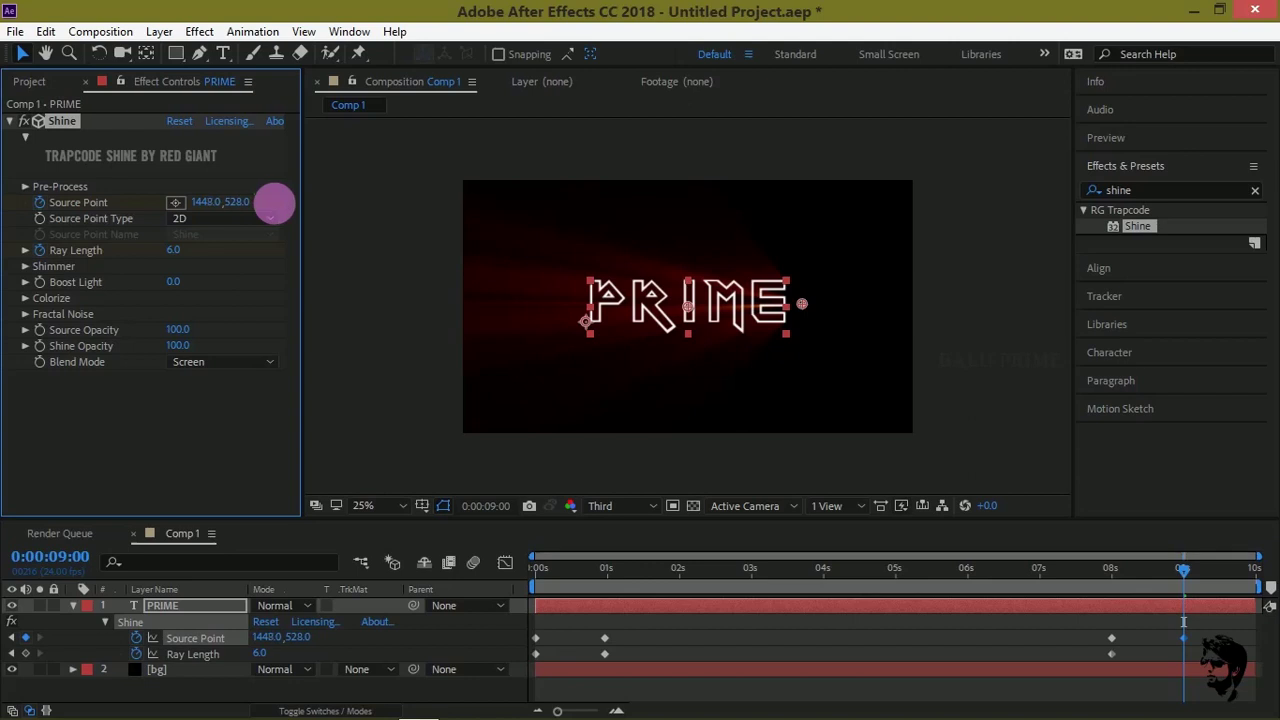
pyautogui.click(180, 255)
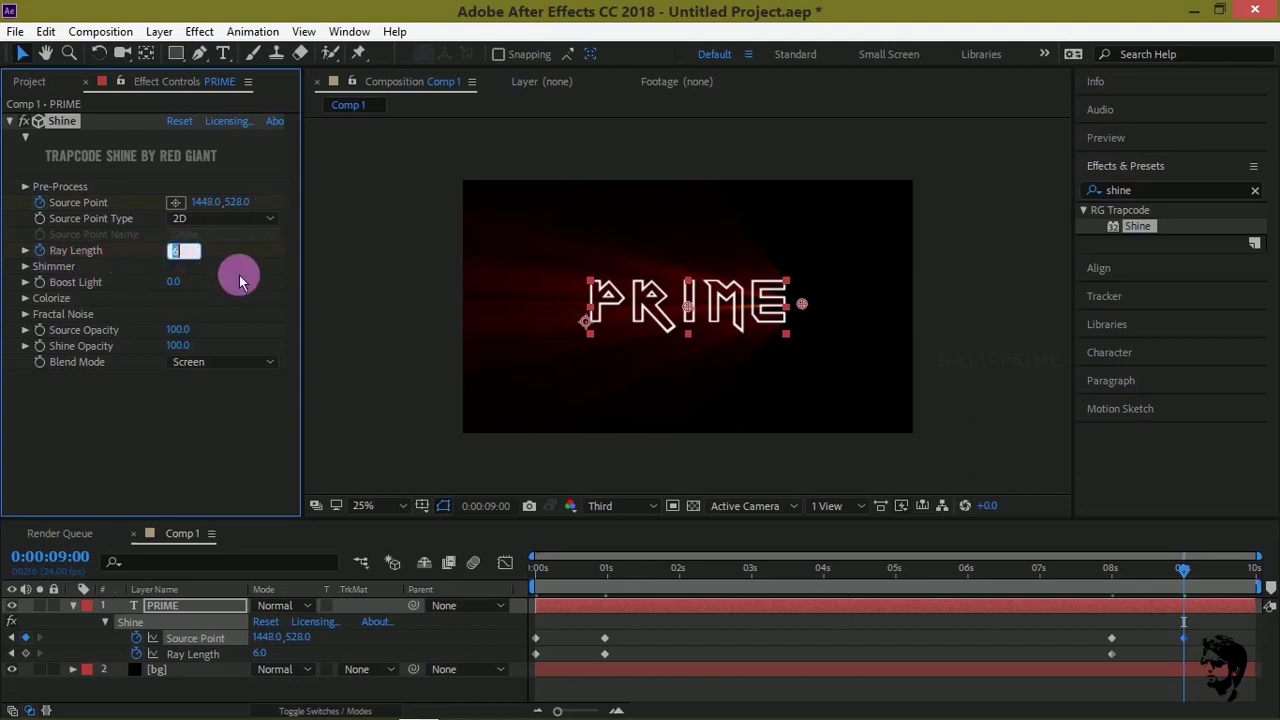
pyautogui.write('0')
pyautogui.press('Return')
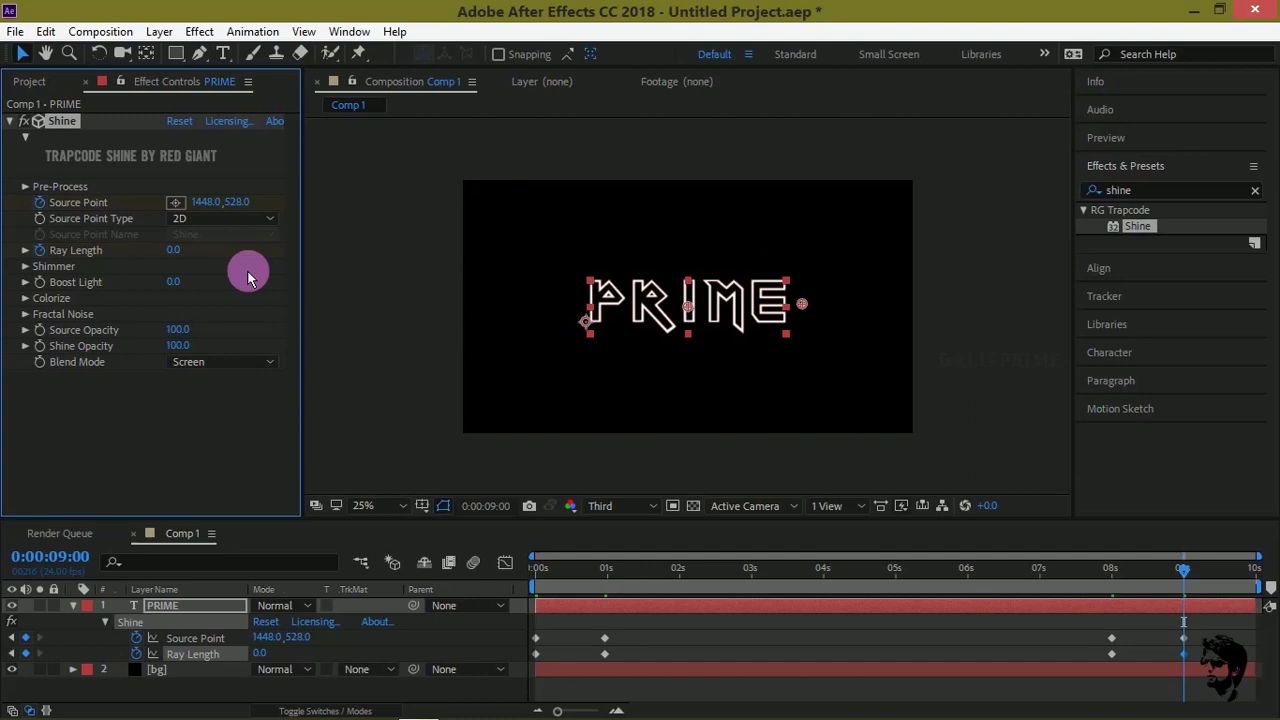
pyautogui.press('space')
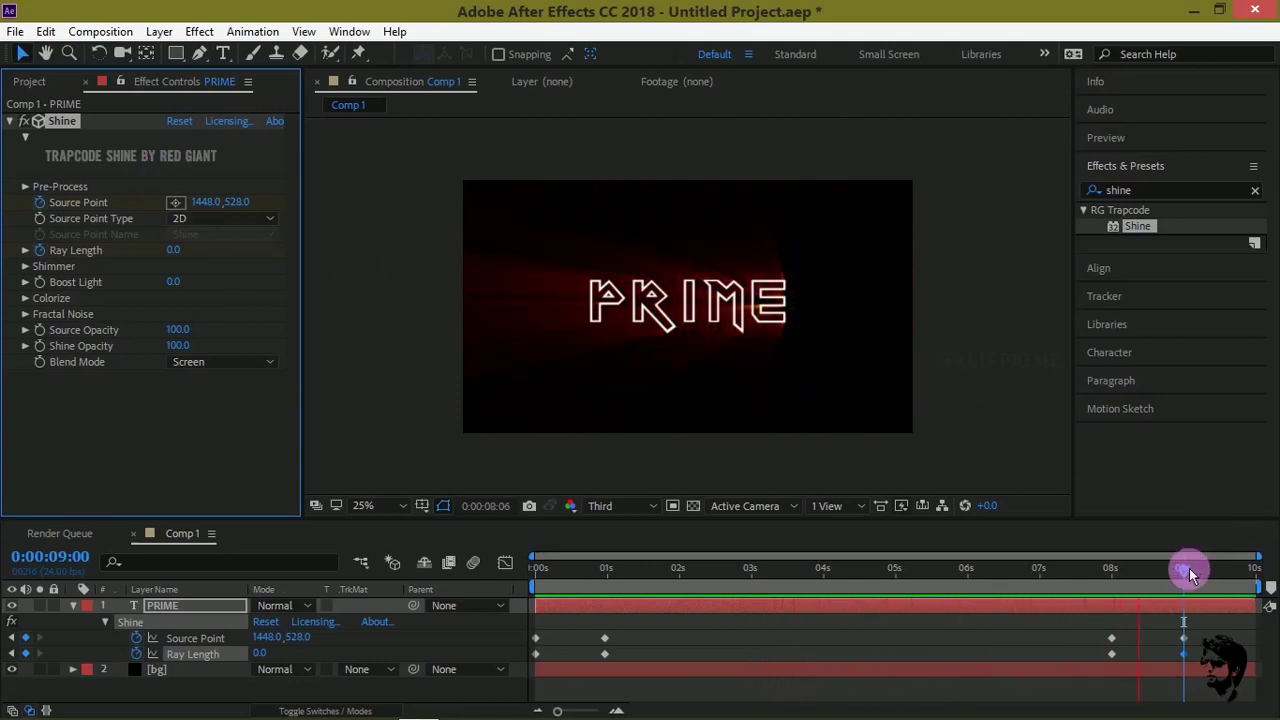
pyautogui.moveTo(1178, 578); pyautogui.dragTo(1084, 570)
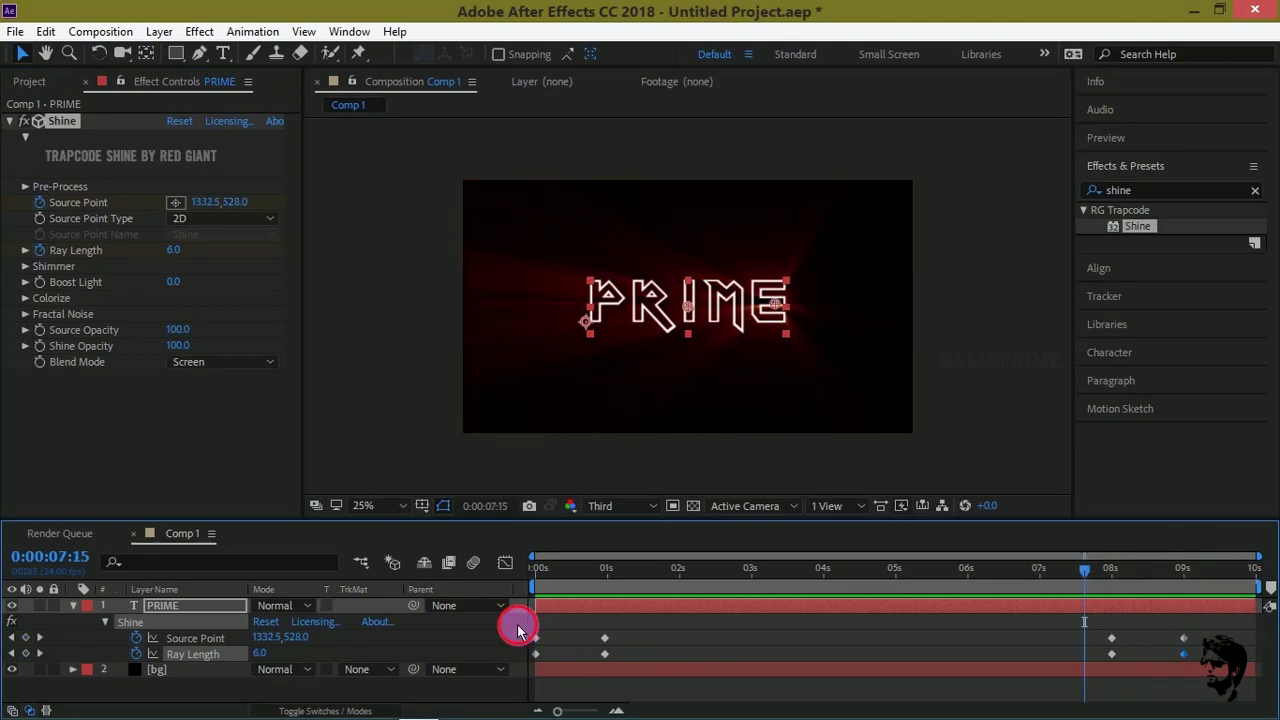
# Apply Easy Ease to all Source Point and Ray Length keyframes.
pyautogui.moveTo(518, 630); pyautogui.dragTo(1226, 666)
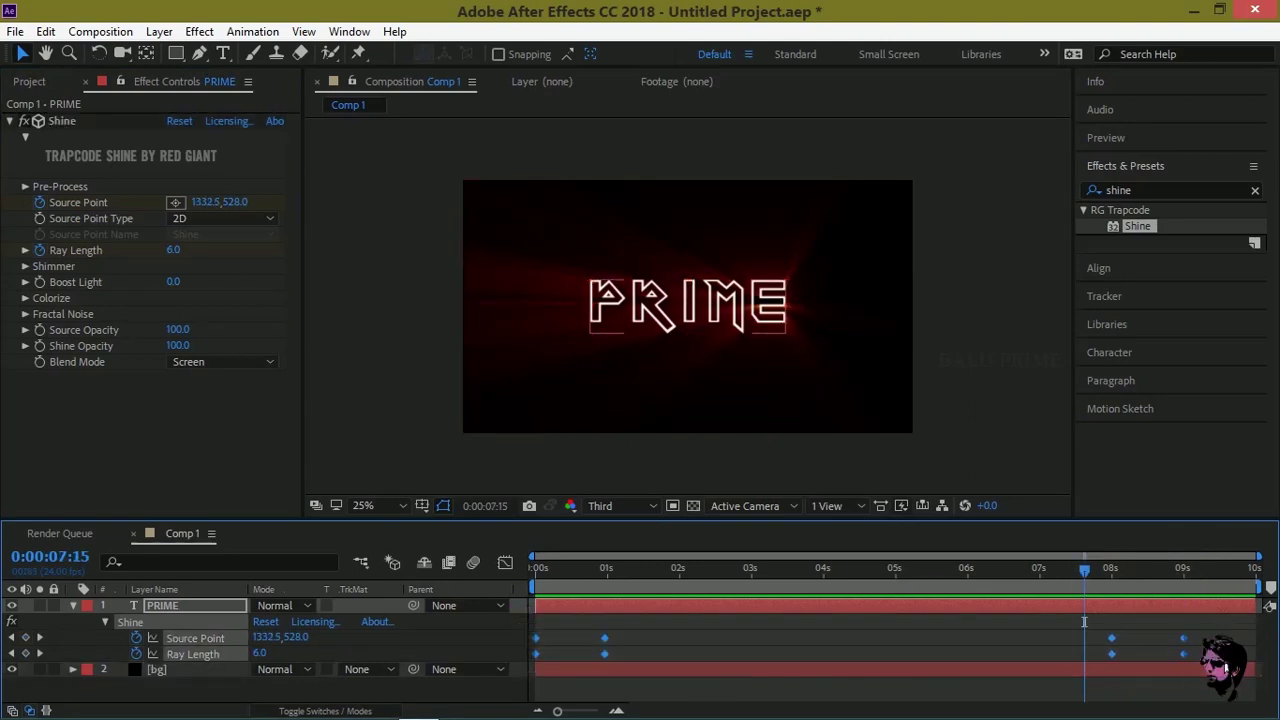
pyautogui.rightClick(1184, 652)
pyautogui.moveTo(1140, 640)
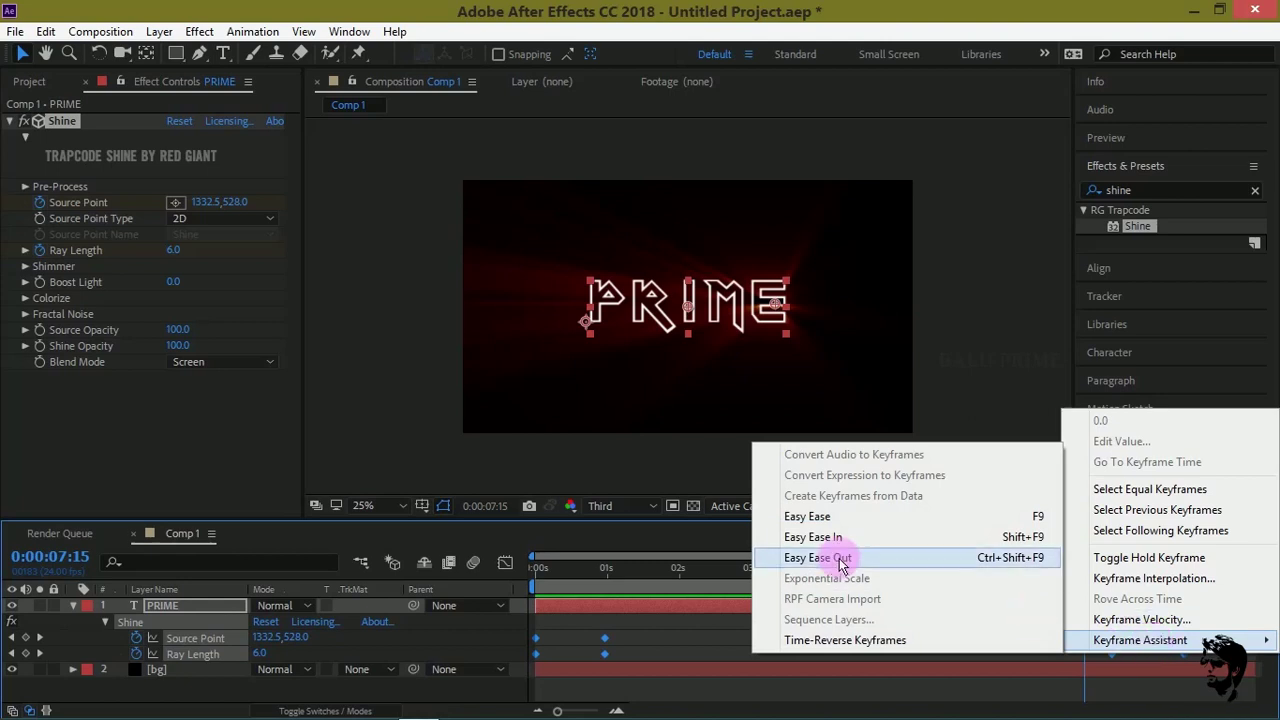
pyautogui.click(812, 518)
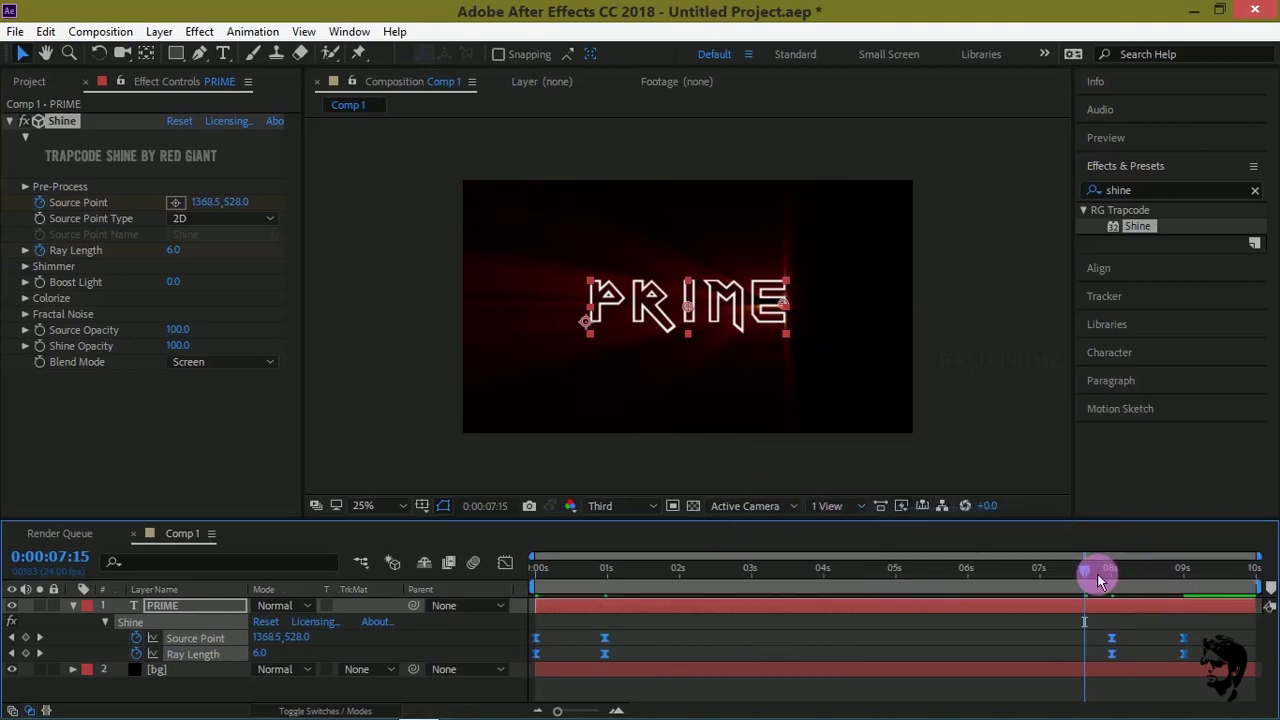
pyautogui.moveTo(1090, 570); pyautogui.dragTo(862, 569)
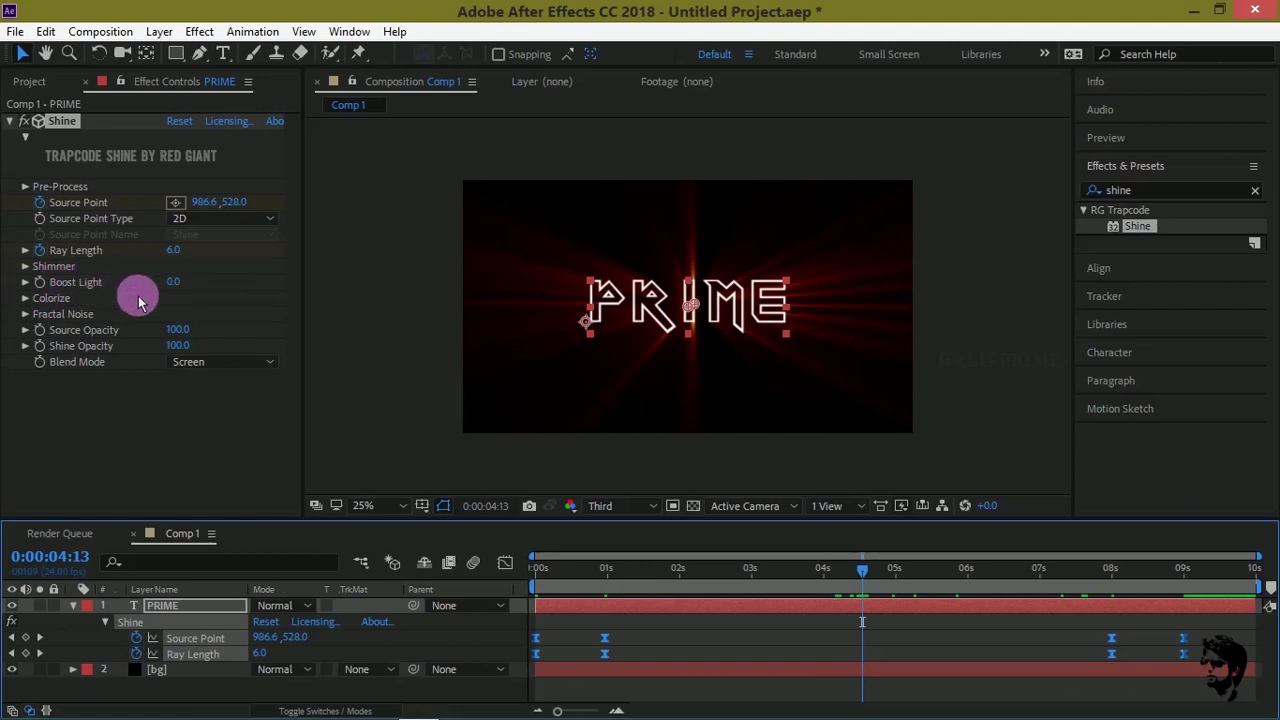
# Raise Shine's Boost Light, trying 10, 8 and 12 before settling on 15.
pyautogui.click(175, 283)
pyautogui.write('10')
pyautogui.press('Return')
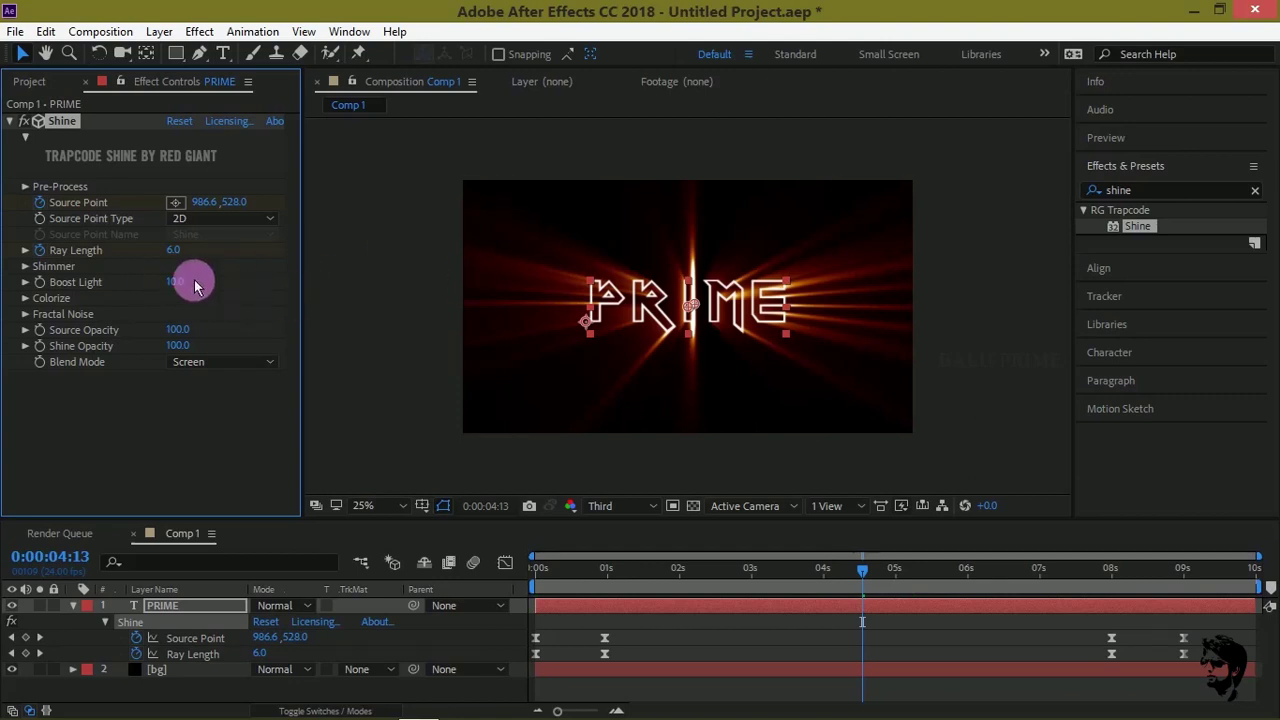
pyautogui.click(172, 282)
pyautogui.press('Return')
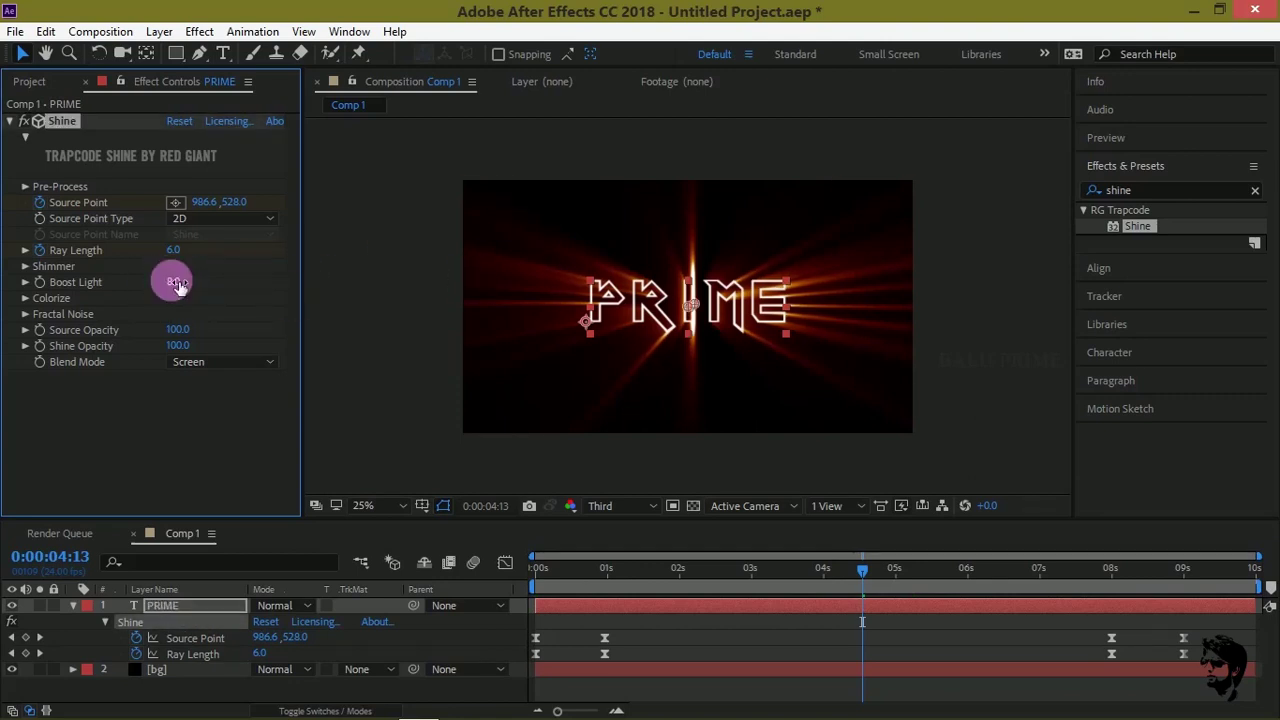
pyautogui.moveTo(177, 284); pyautogui.dragTo(160, 295)
pyautogui.write('12')
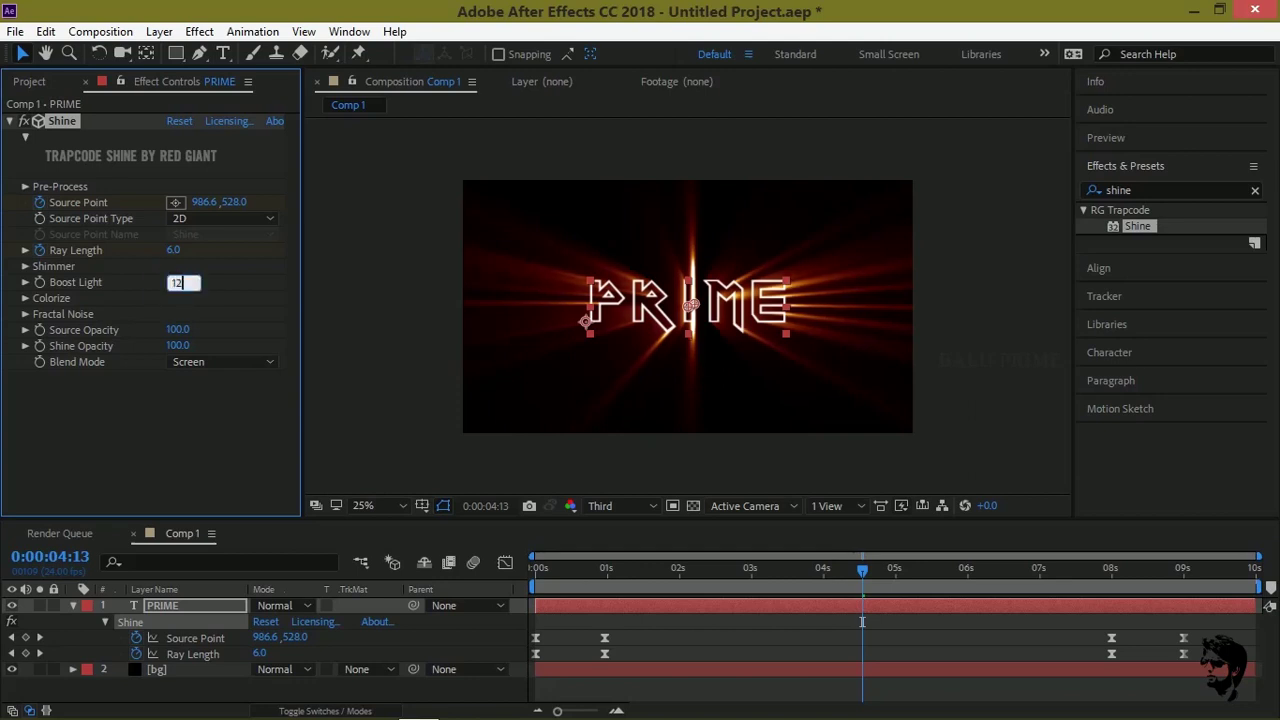
pyautogui.press('Return')
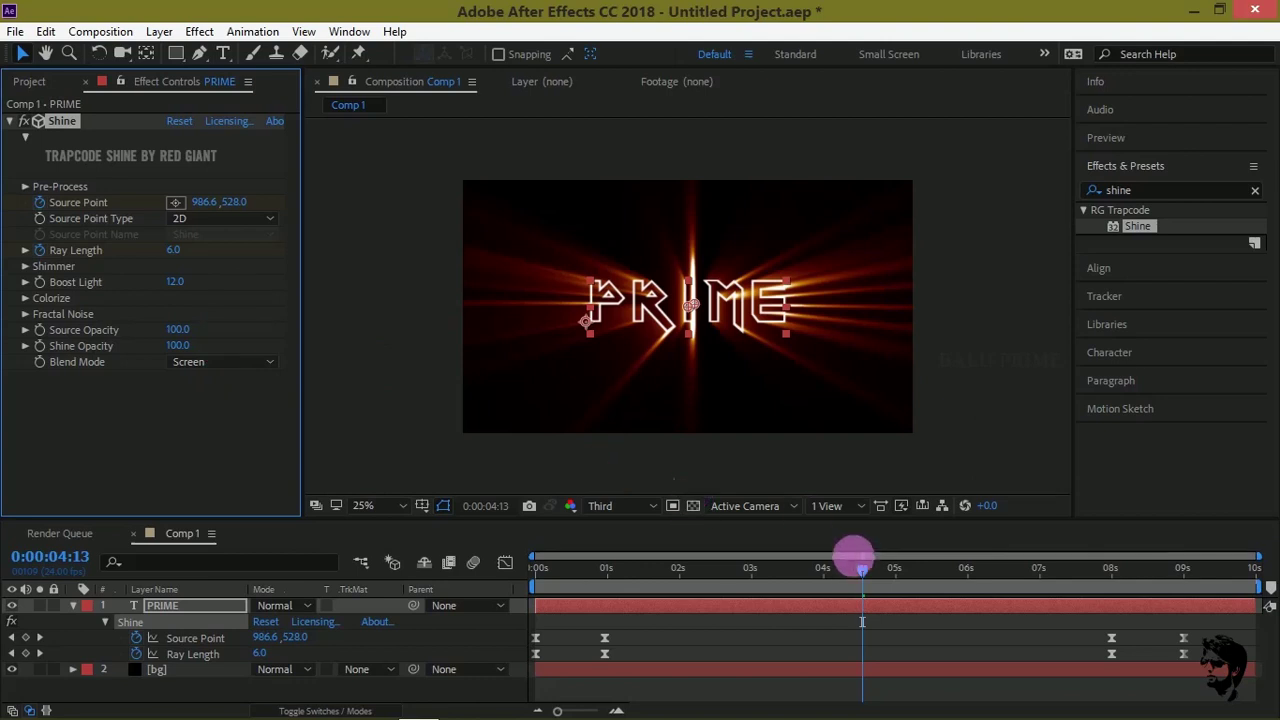
pyautogui.moveTo(862, 575); pyautogui.dragTo(835, 575)
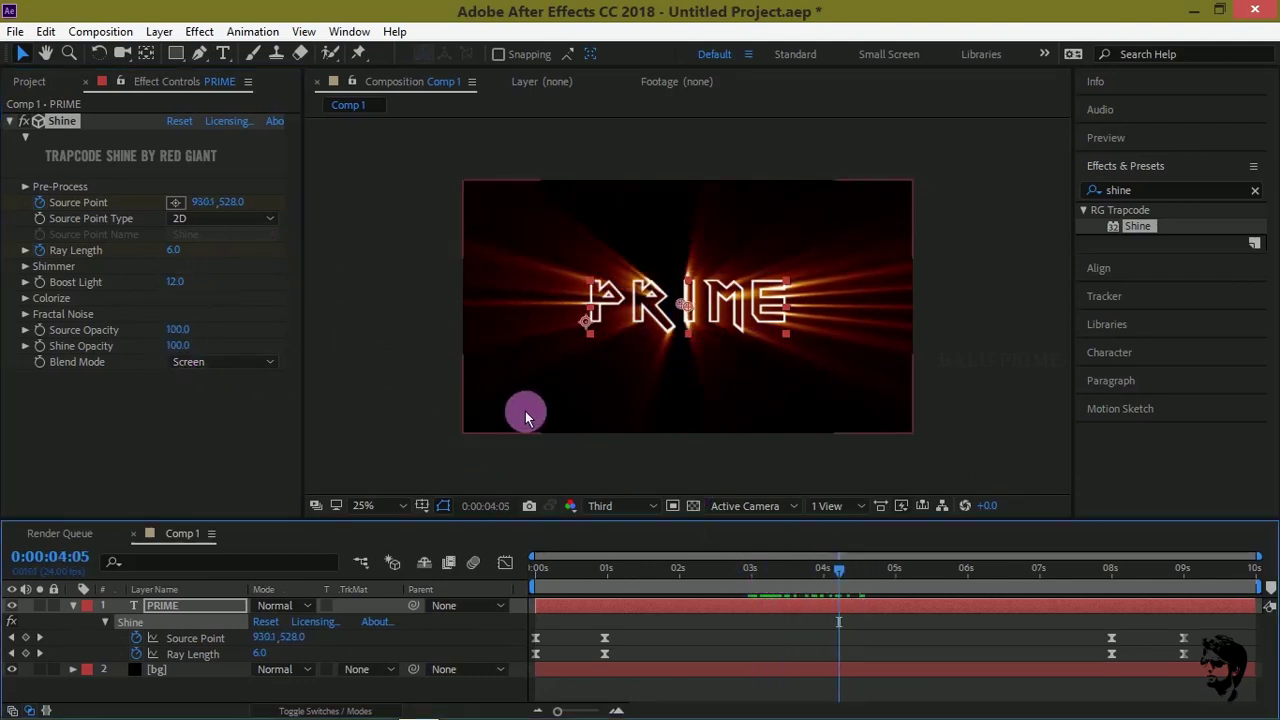
pyautogui.click(175, 283)
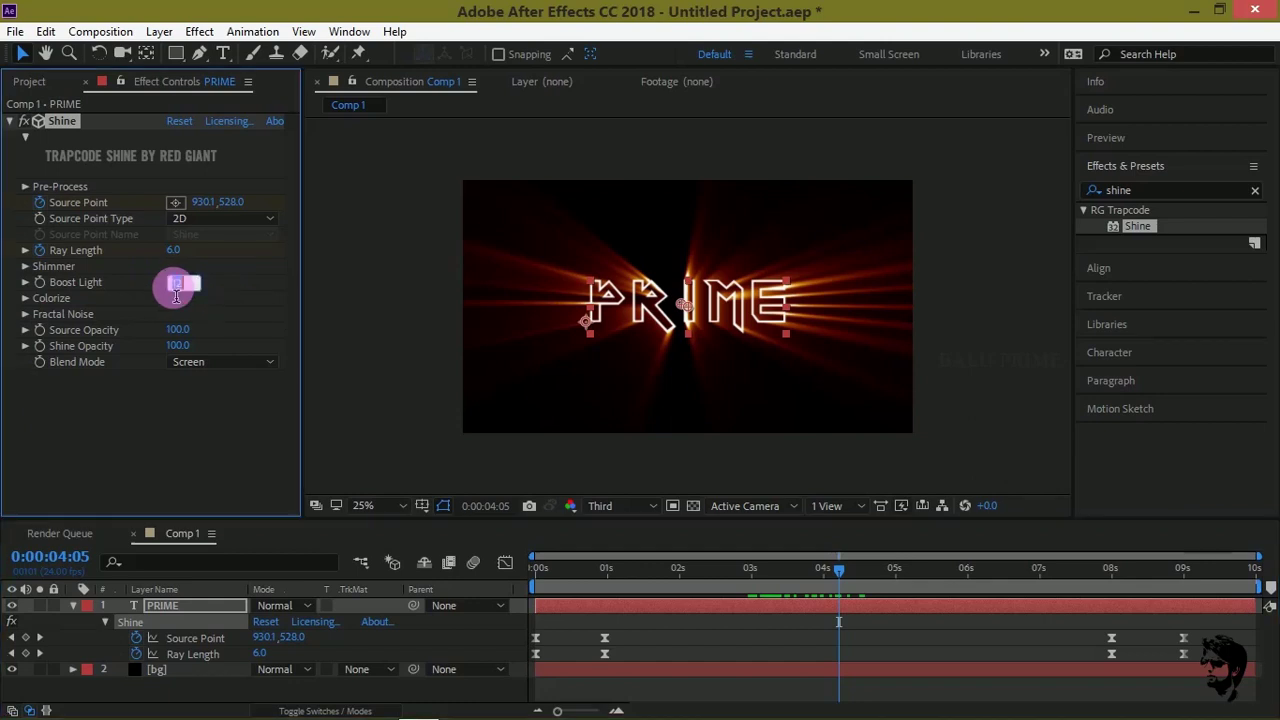
pyautogui.write('15')
pyautogui.click(177, 290)
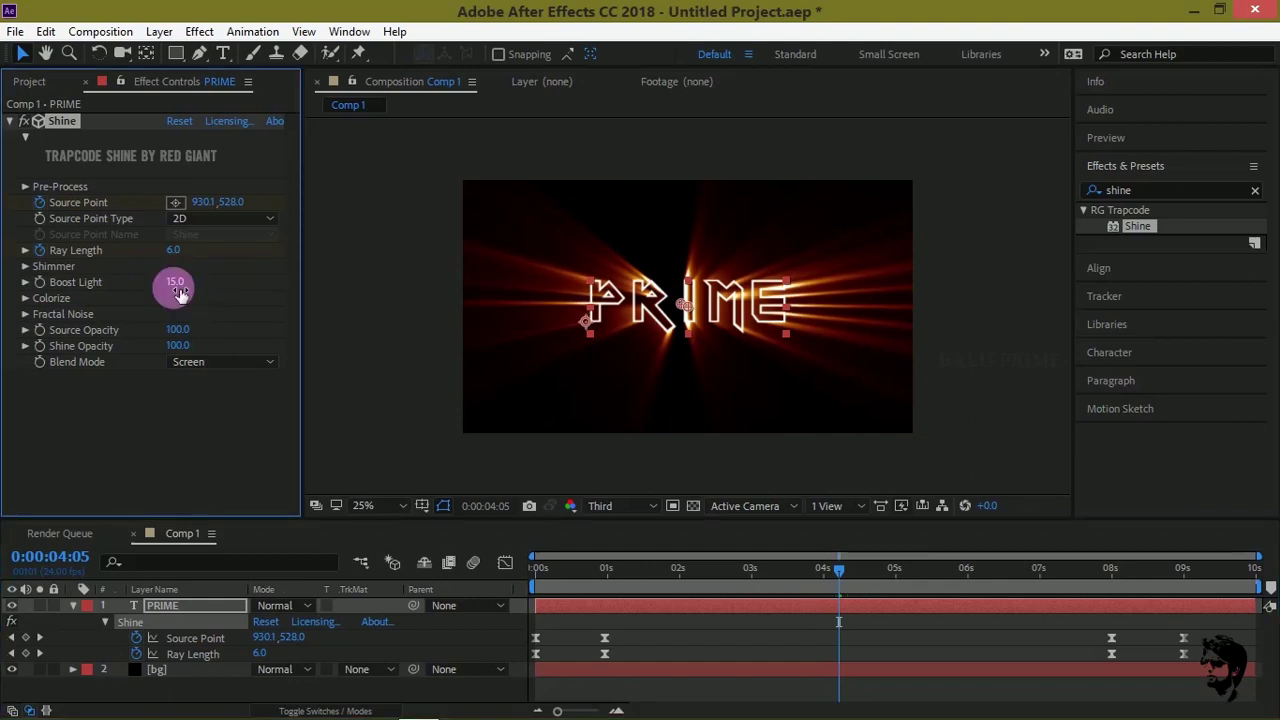
pyautogui.press('pagedown')
pyautogui.press('pagedown')
pyautogui.press('pagedown')
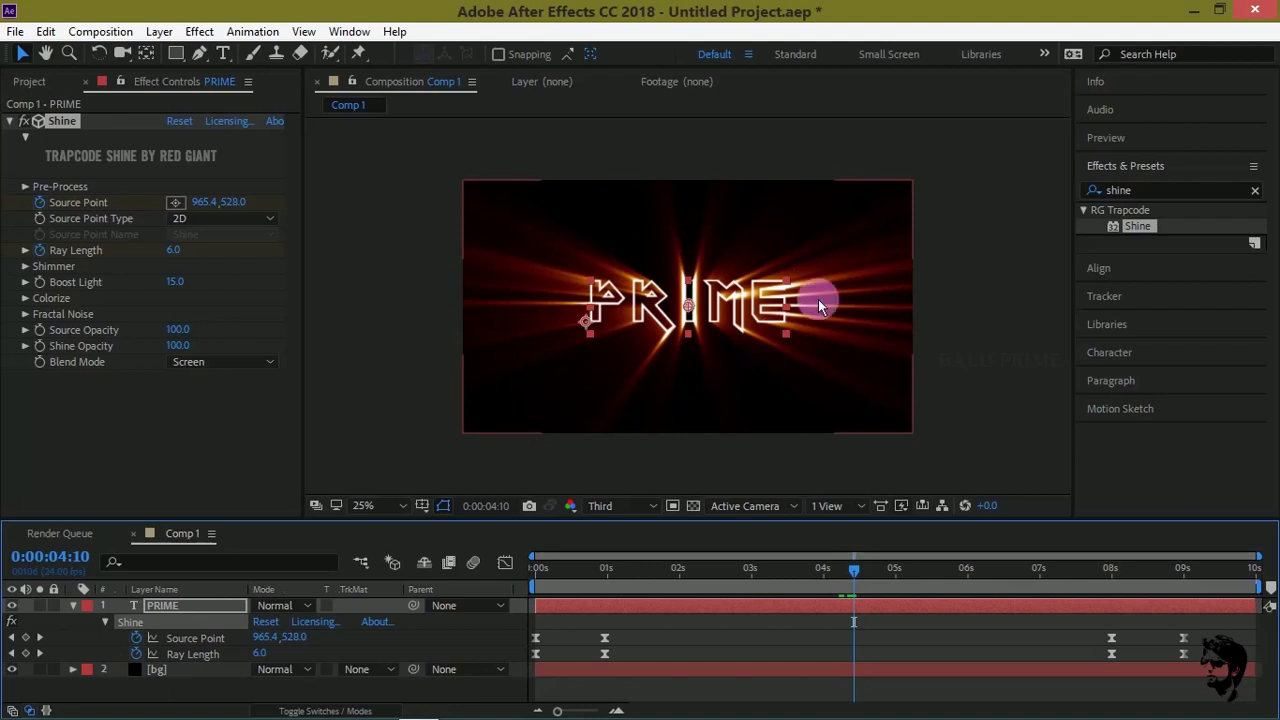
pyautogui.click(25, 298)
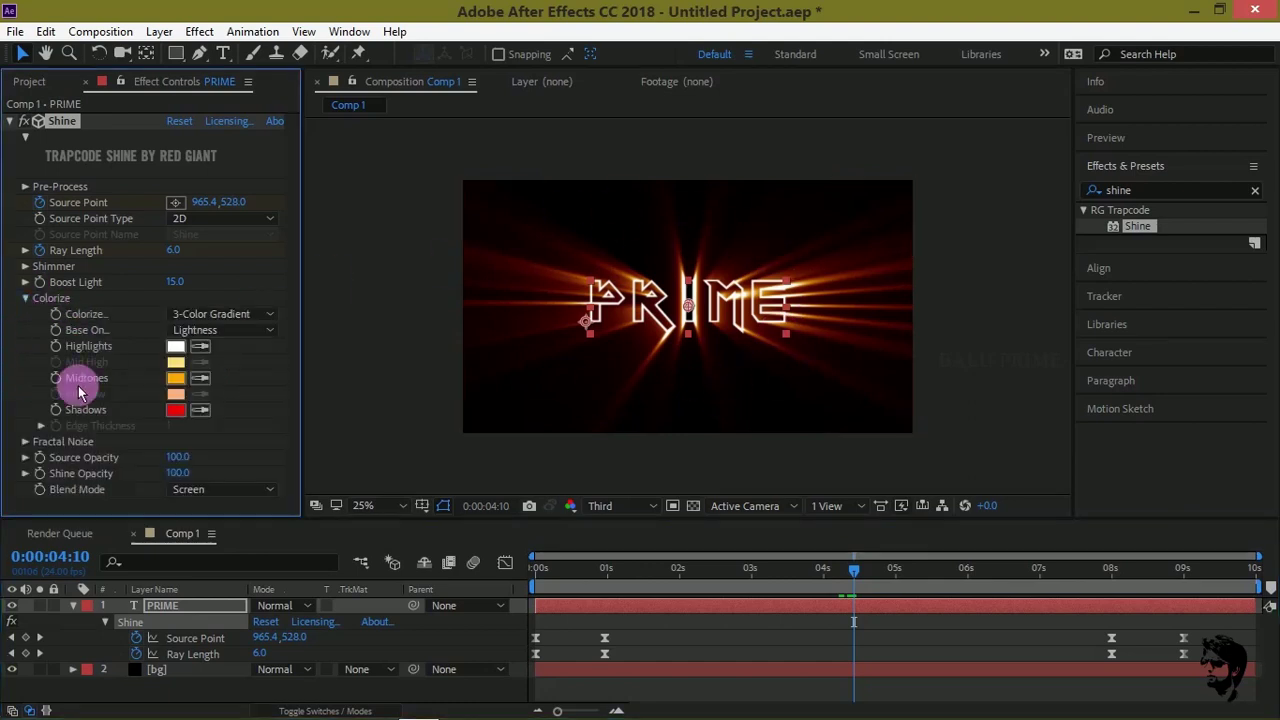
pyautogui.click(176, 410)
pyautogui.write('00C0FF')
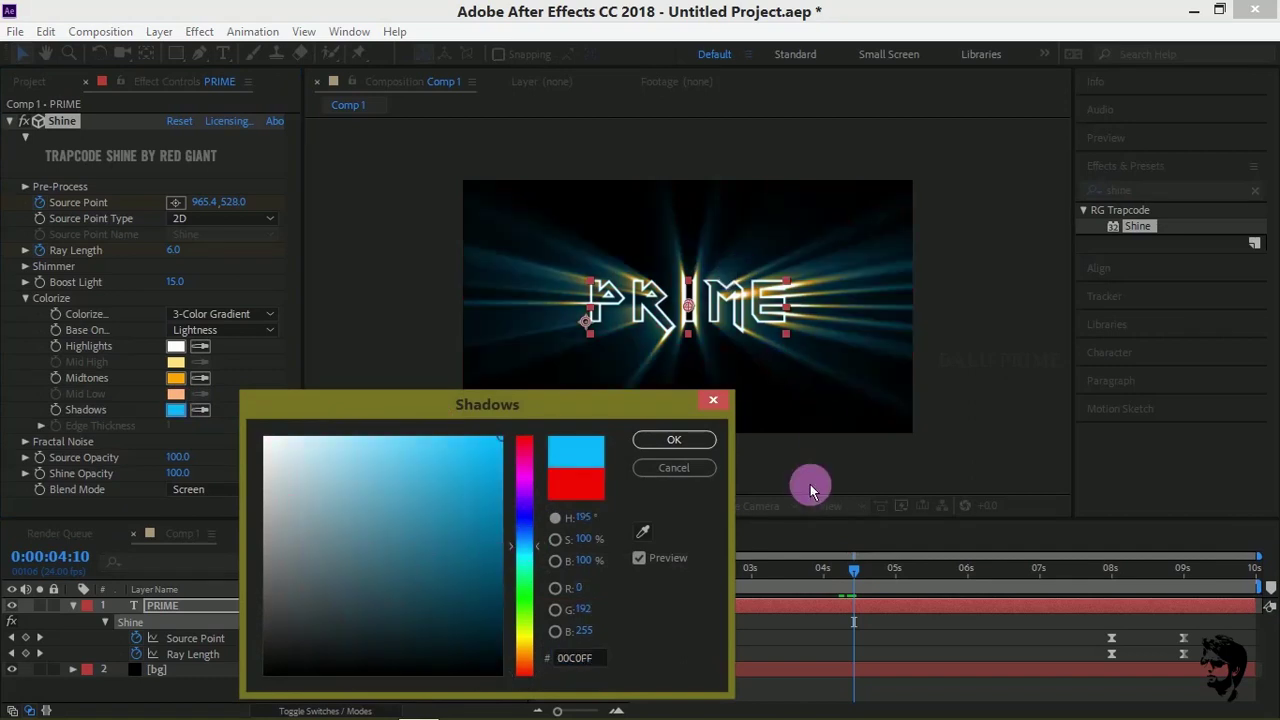
pyautogui.click(668, 442)
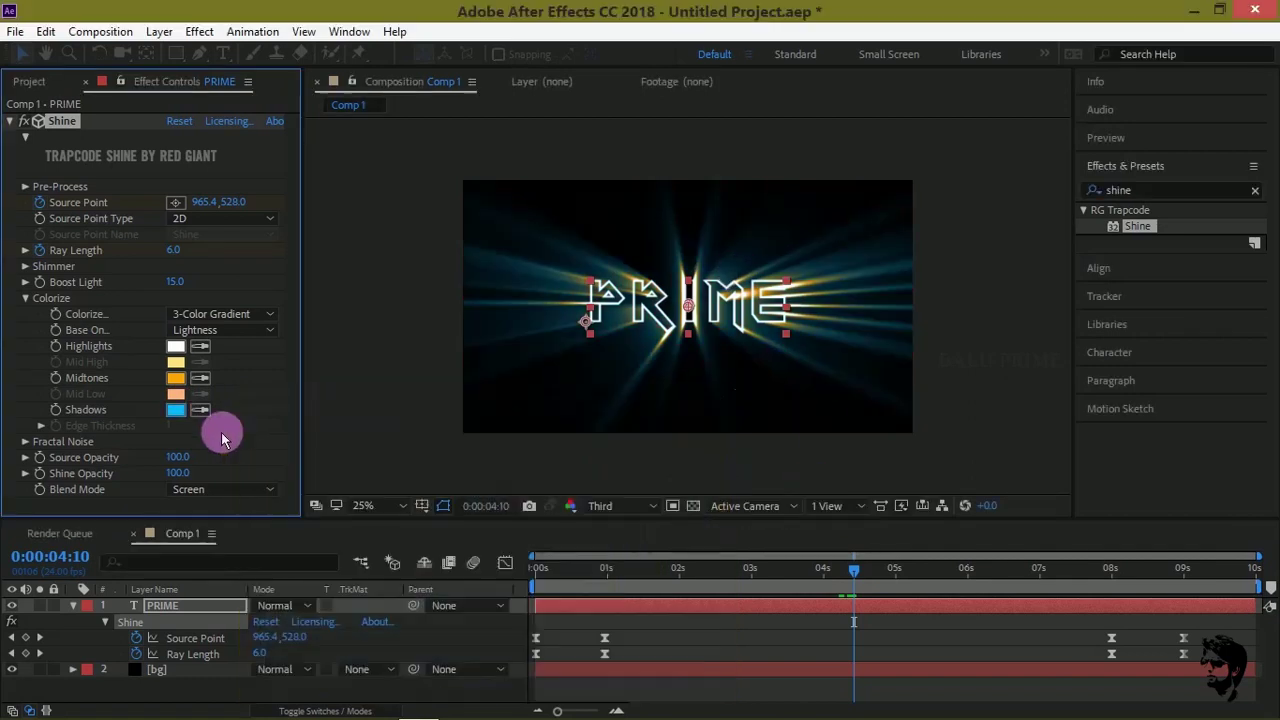
pyautogui.click(176, 378)
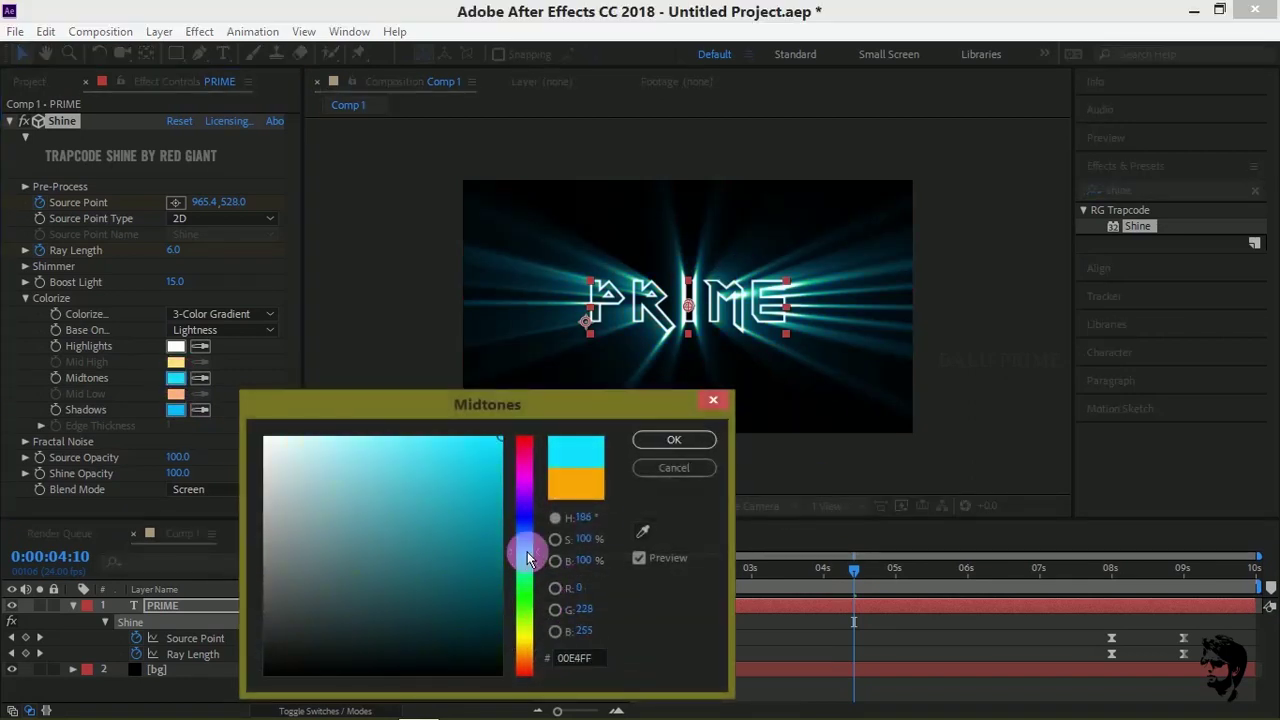
pyautogui.click(682, 441)
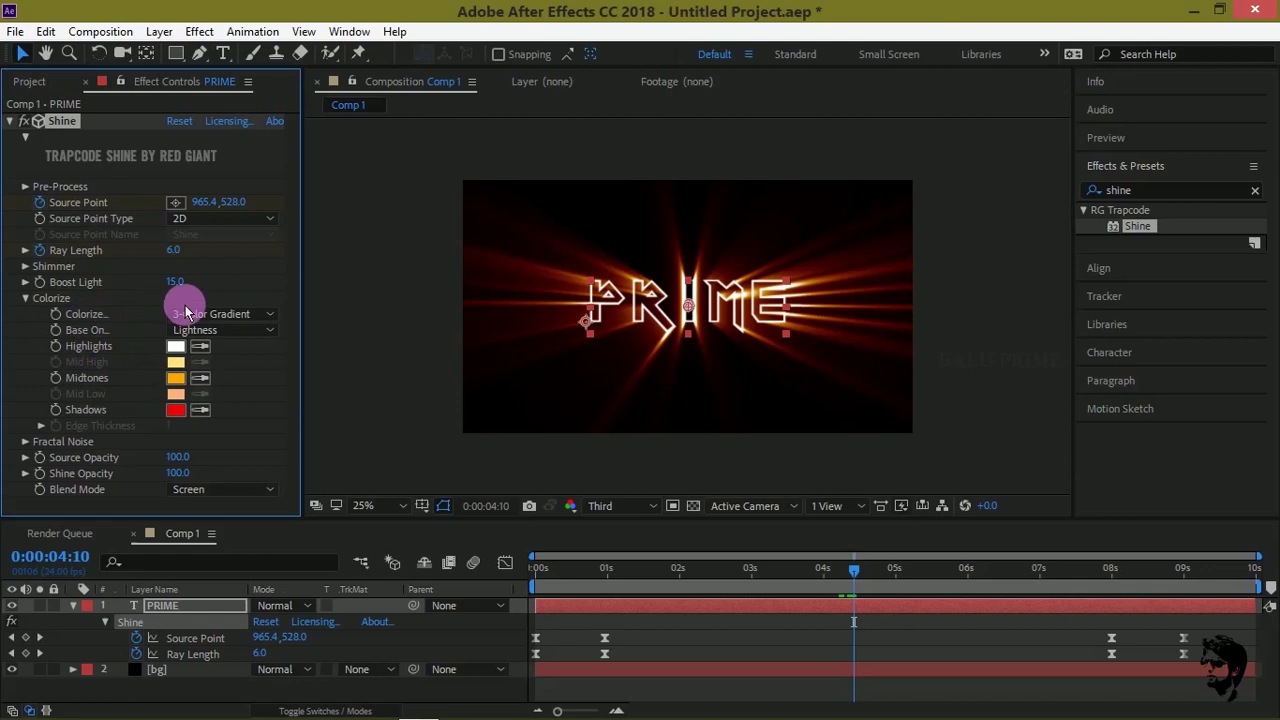
pyautogui.click(25, 300)
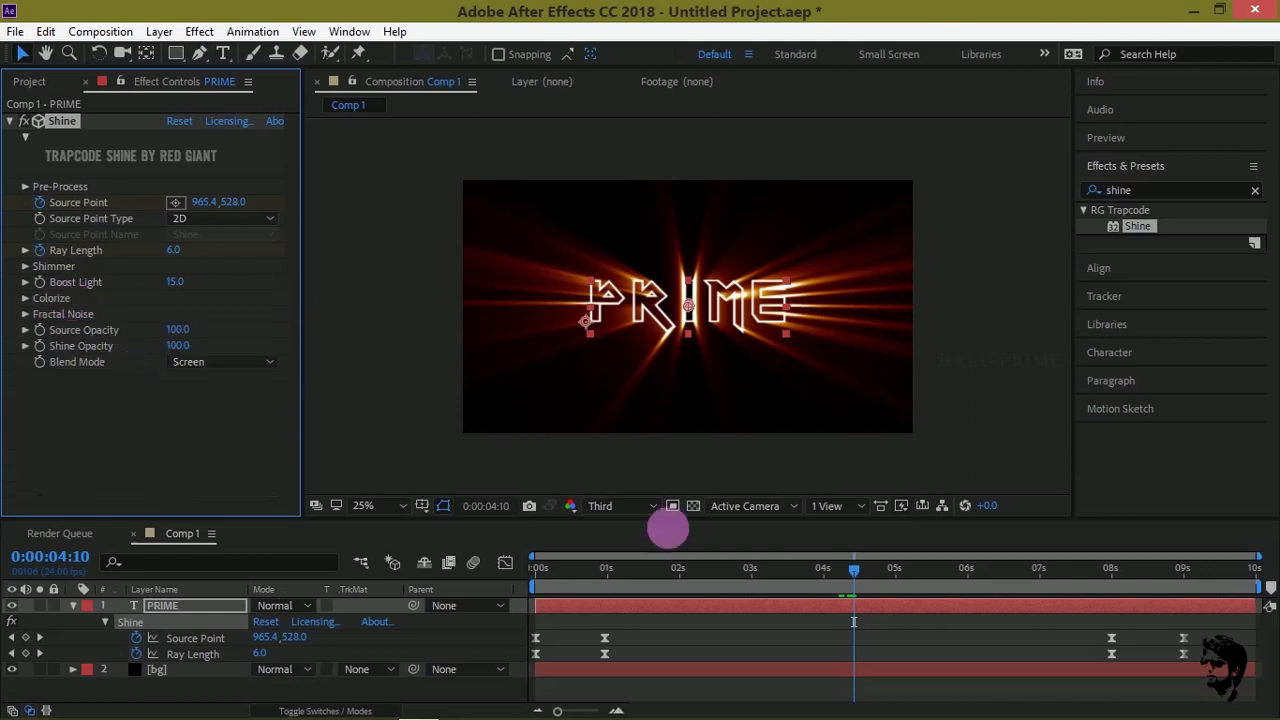
# Enable Shine's Fractal Noise with X Speed 1.0 and Y Speed 0.5.
pyautogui.click(25, 314)
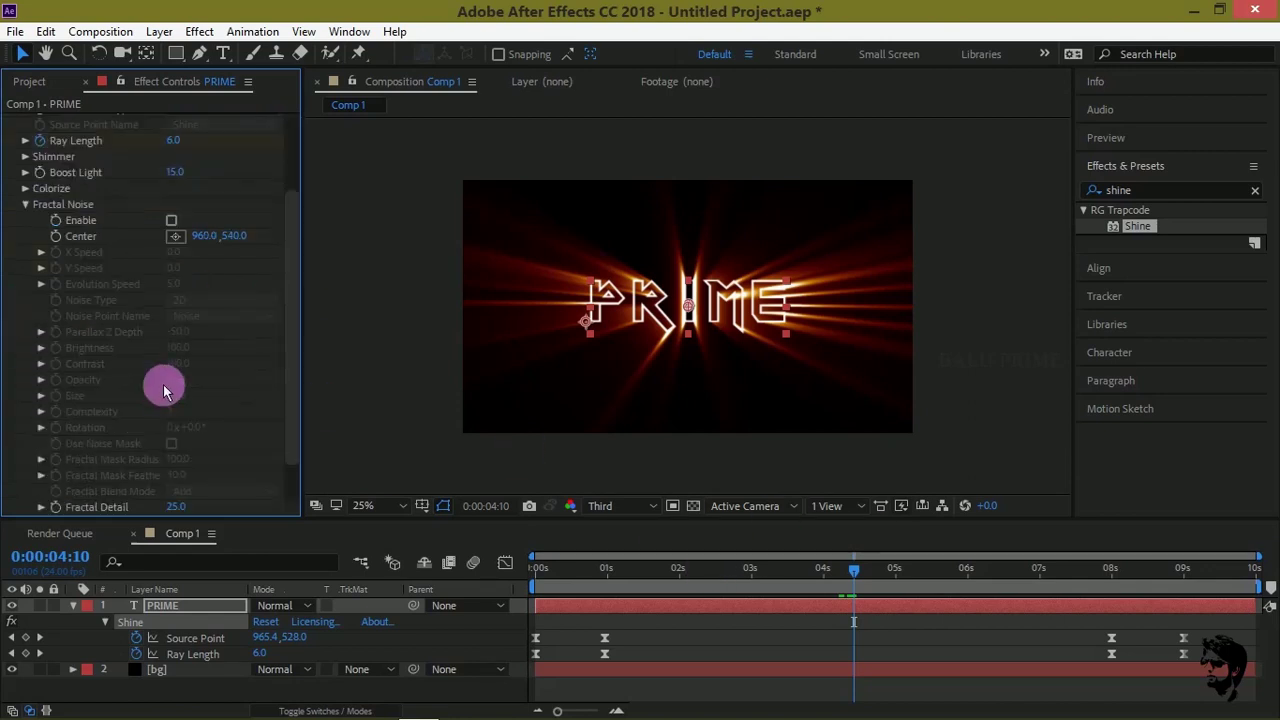
pyautogui.click(172, 222)
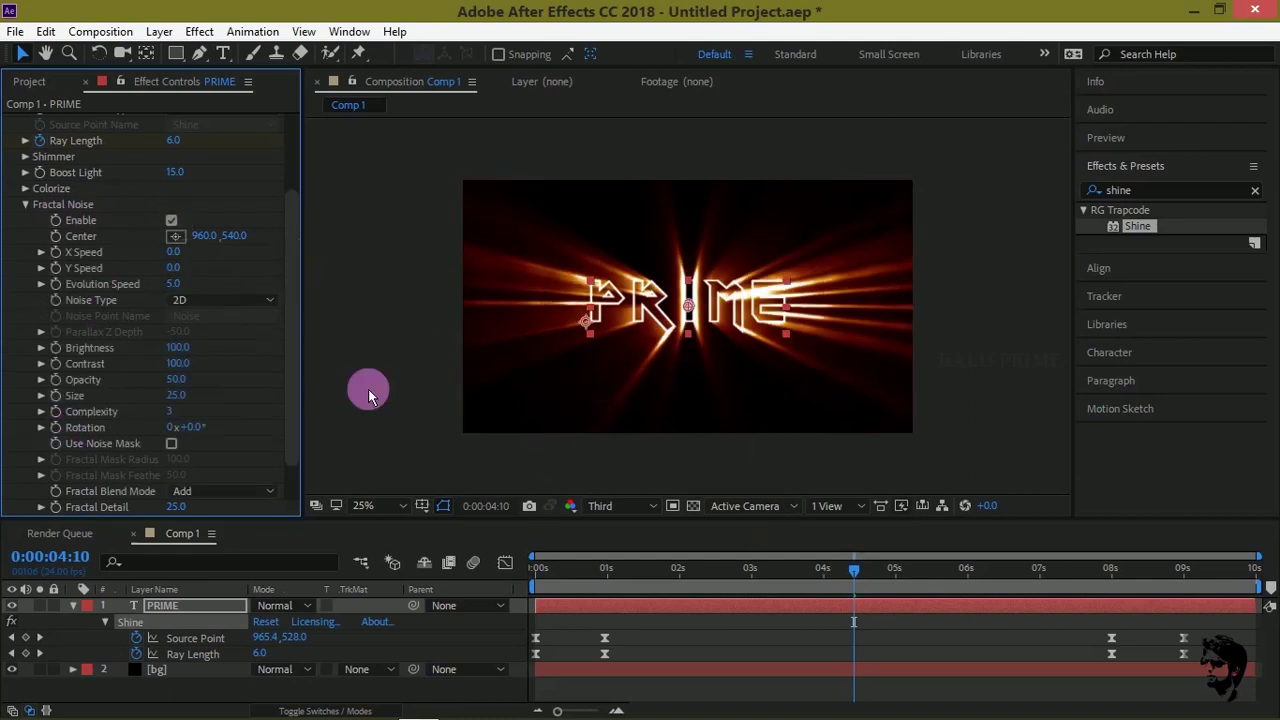
pyautogui.click(175, 253)
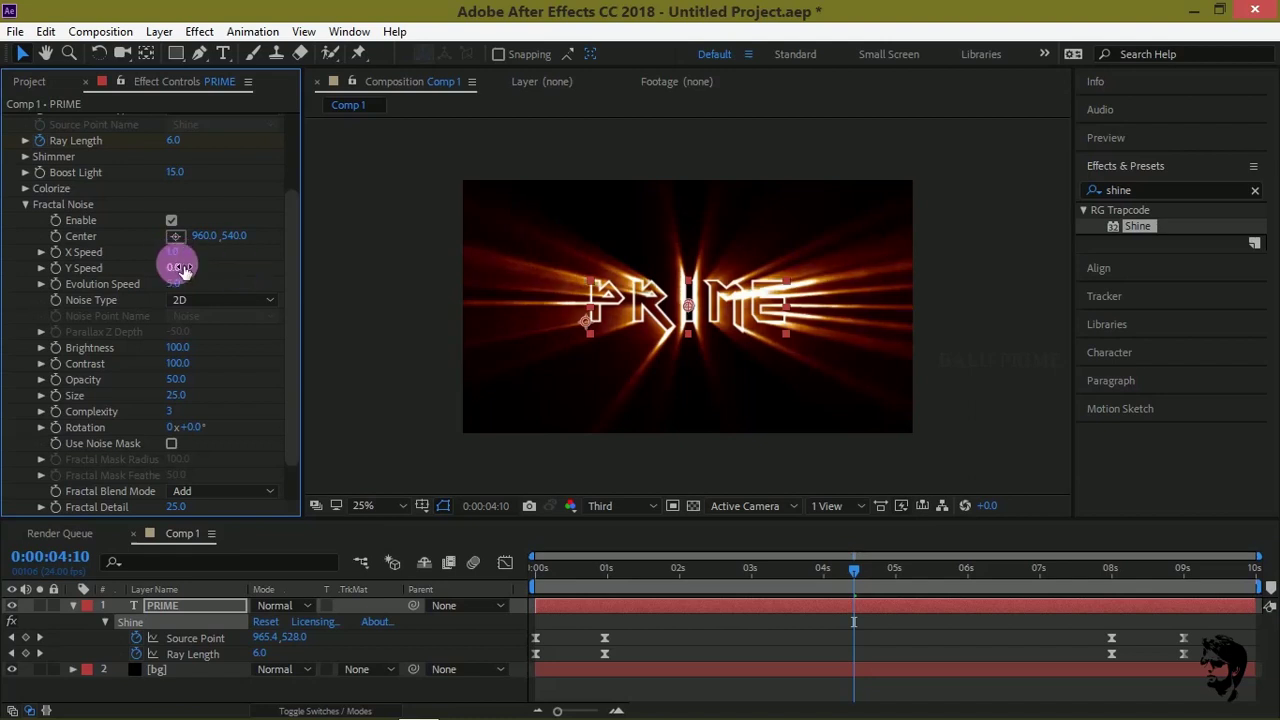
pyautogui.write('10')
pyautogui.press('Return')
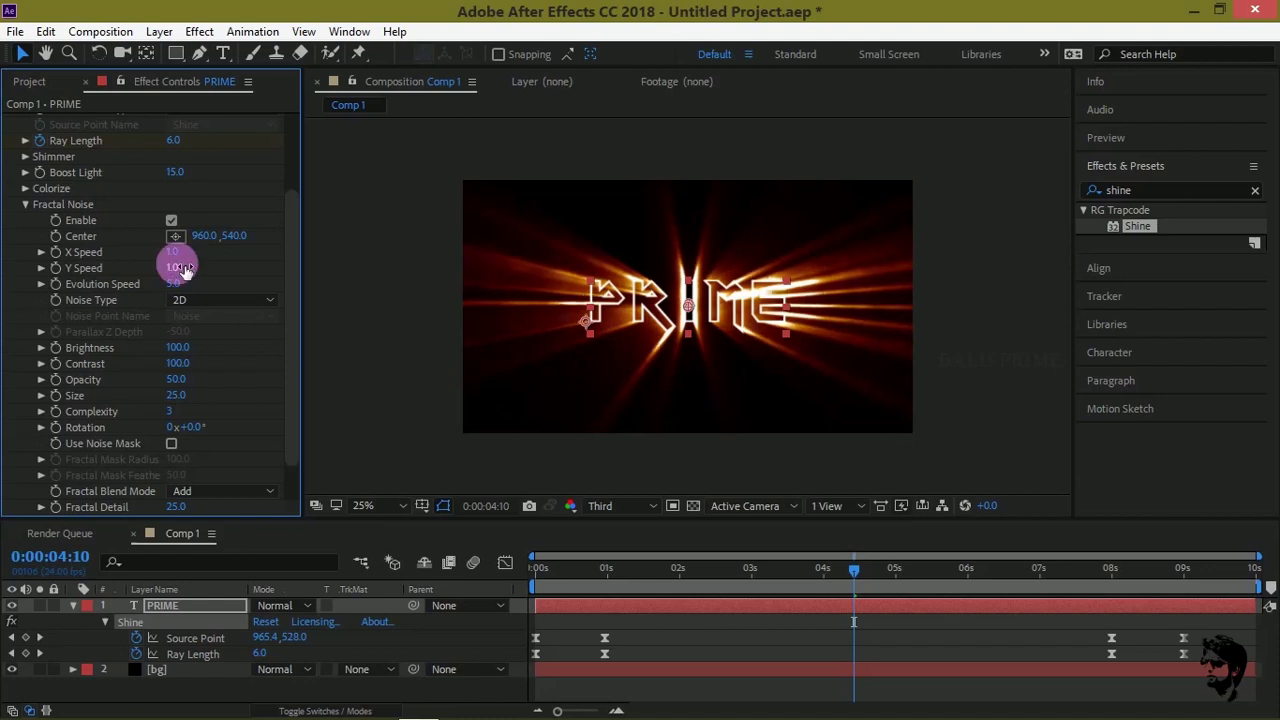
pyautogui.write('0.5')
pyautogui.press('Return')
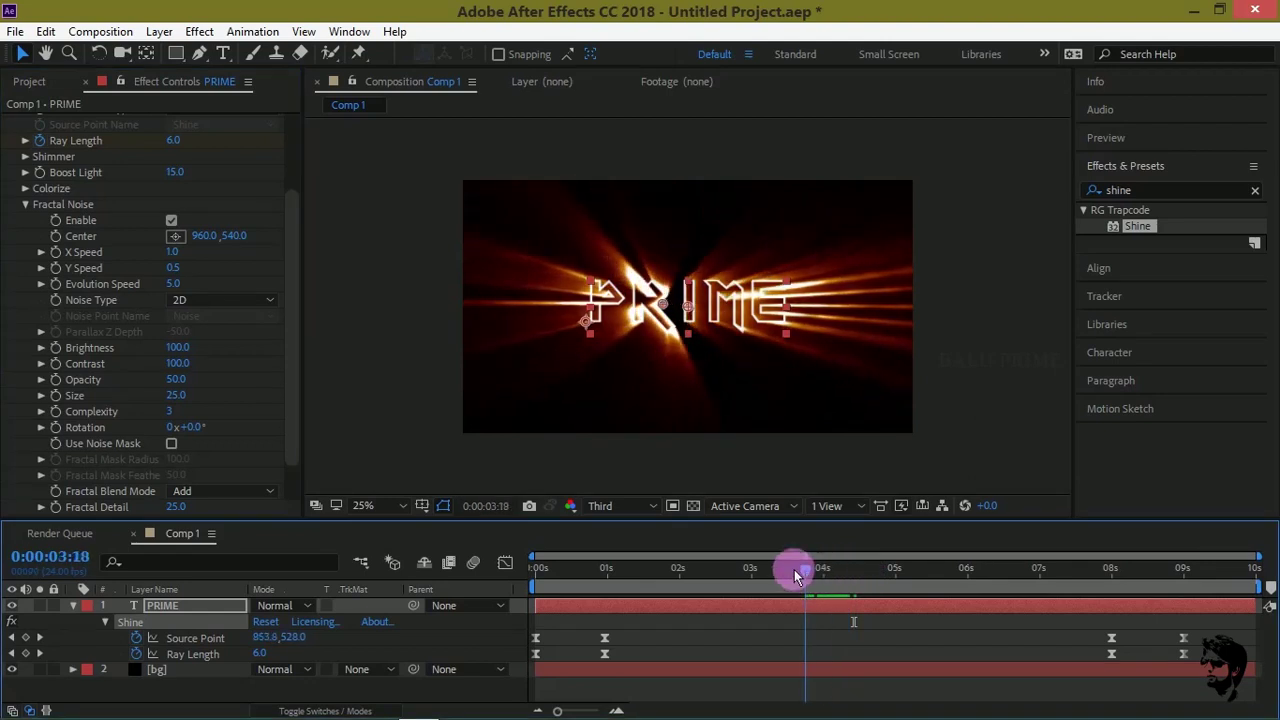
pyautogui.moveTo(858, 578); pyautogui.dragTo(802, 570)
pyautogui.press('.')
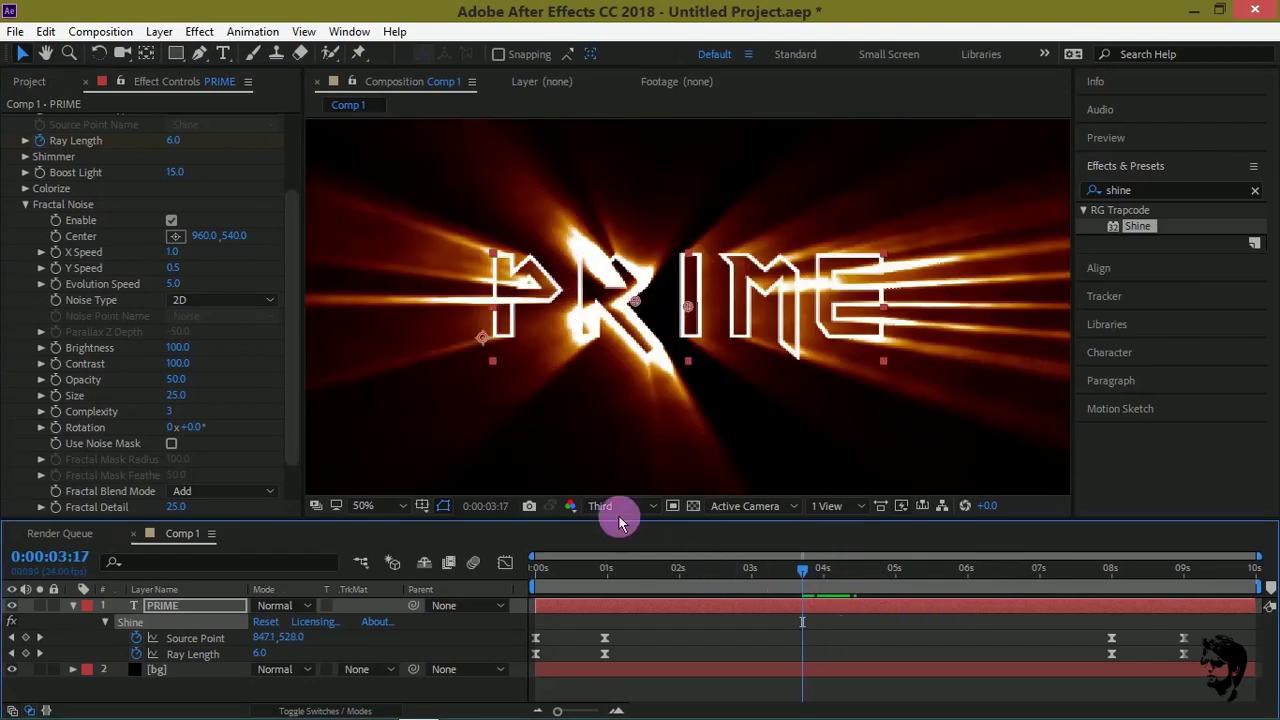
# Switch the Composition panel resolution from Third to Full.
pyautogui.click(620, 506)
pyautogui.click(643, 561)
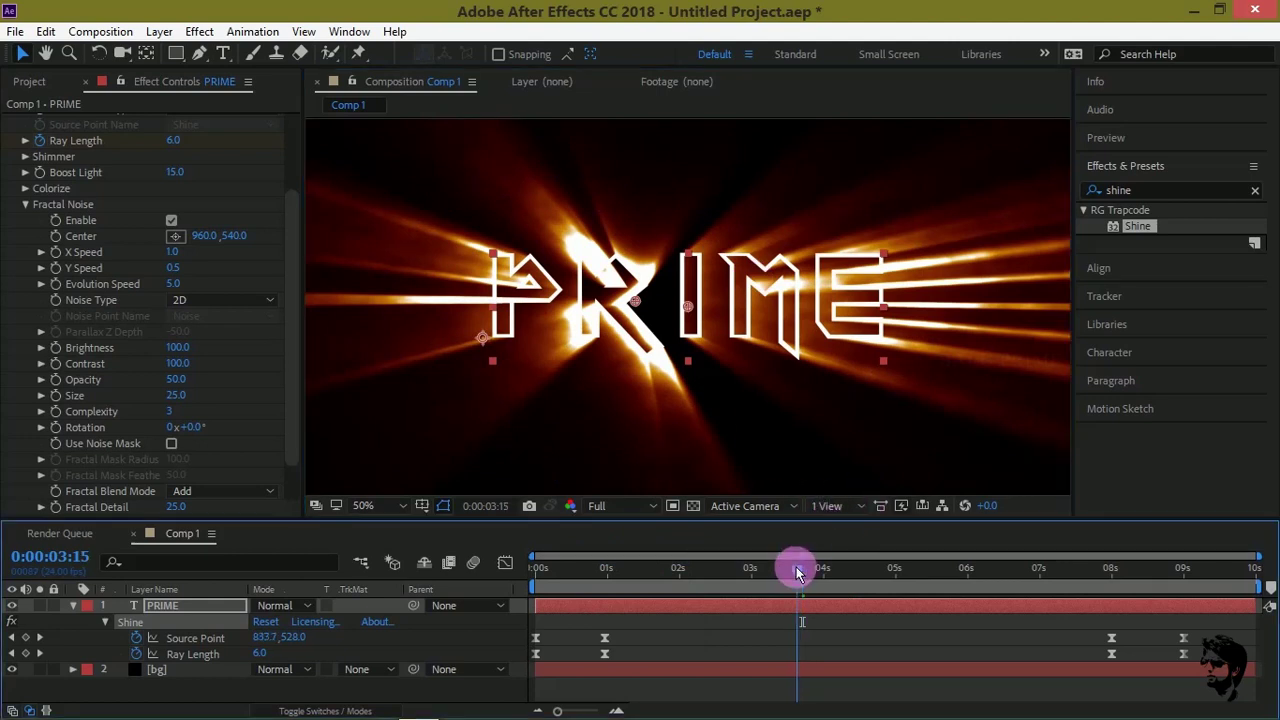
pyautogui.moveTo(798, 570); pyautogui.dragTo(815, 570)
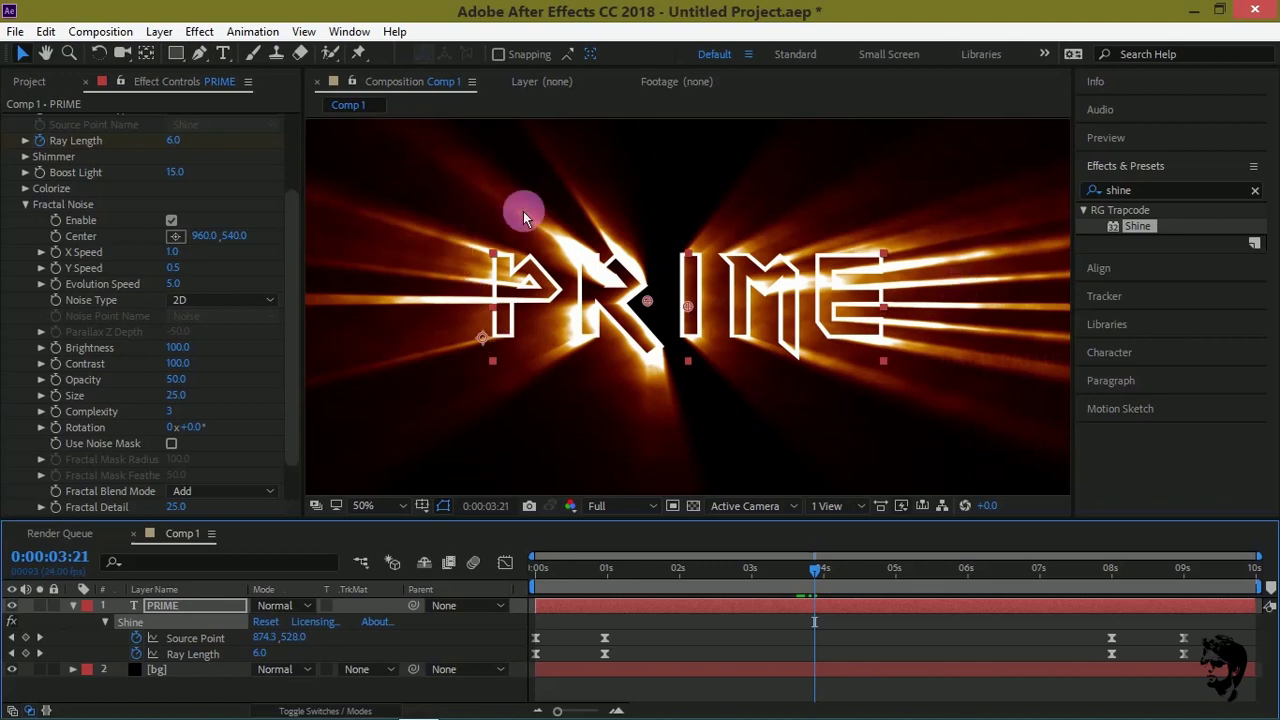
# Zoom the viewer back to 25%, return to 0:00:00 and play the preview.
pyautogui.scroll(-2, 705, 155)
pyautogui.scroll(5, 94, 277)
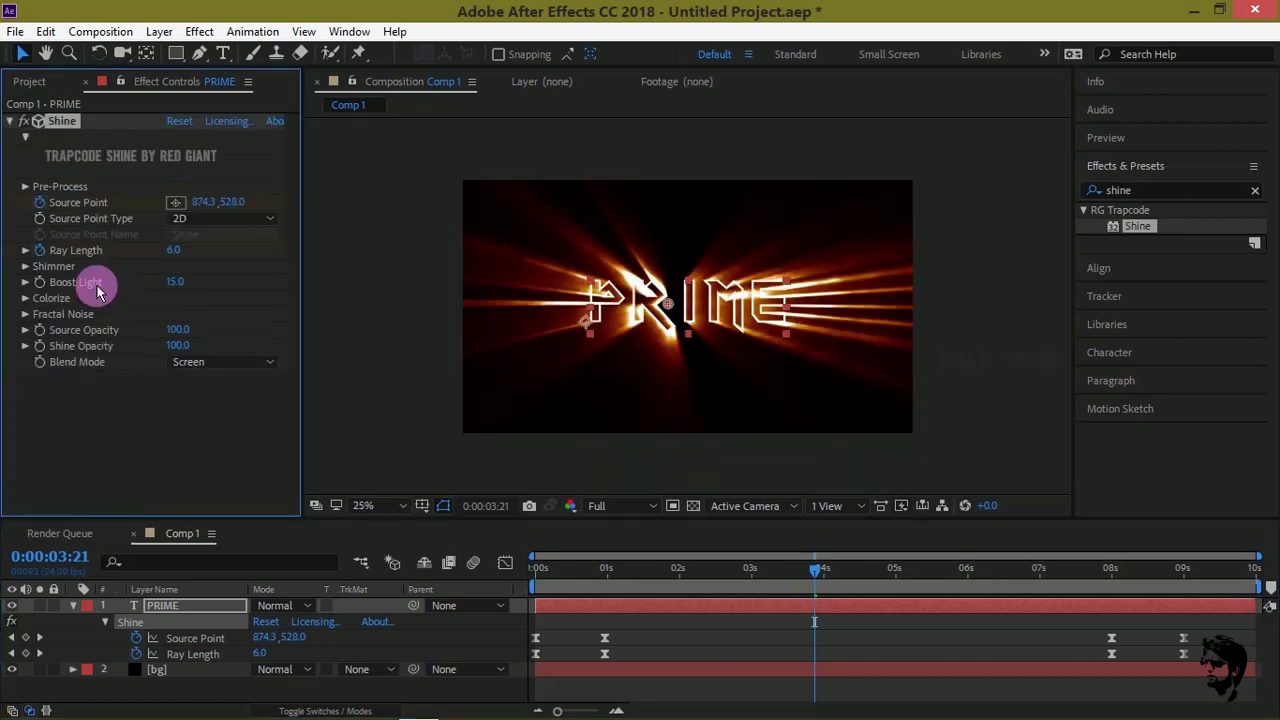
pyautogui.moveTo(810, 570); pyautogui.dragTo(525, 572)
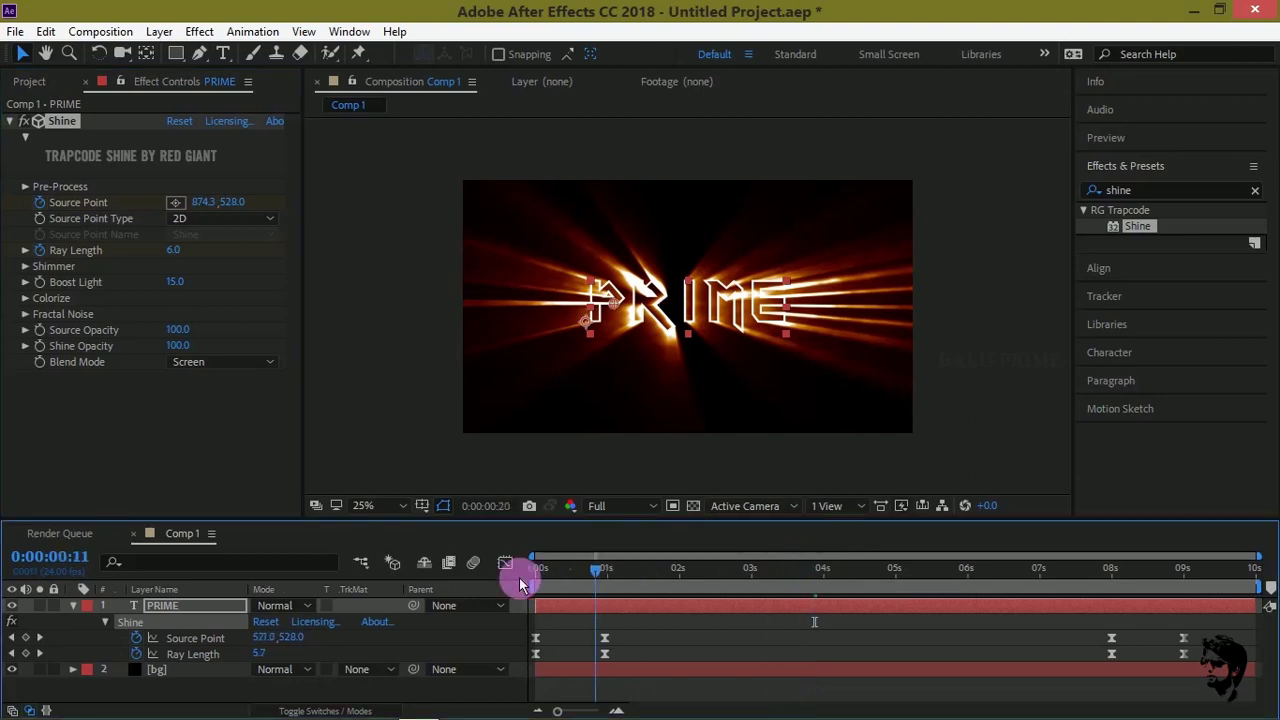
pyautogui.press('space')
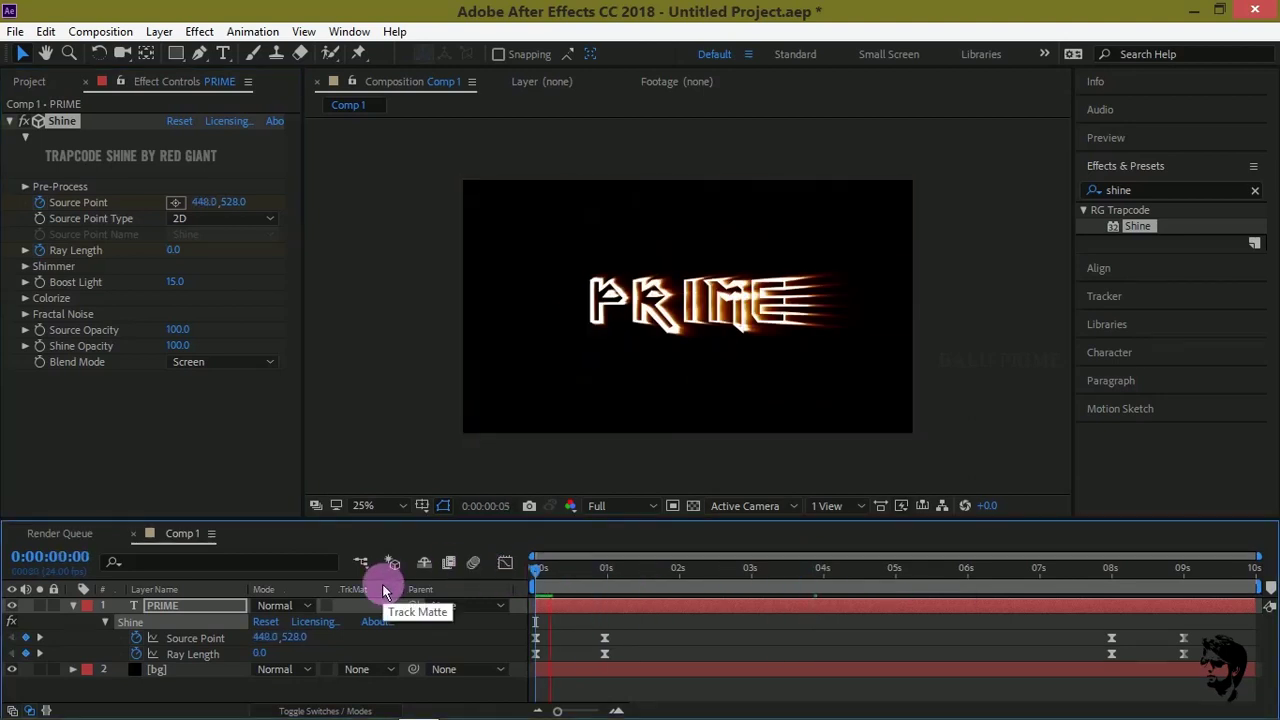